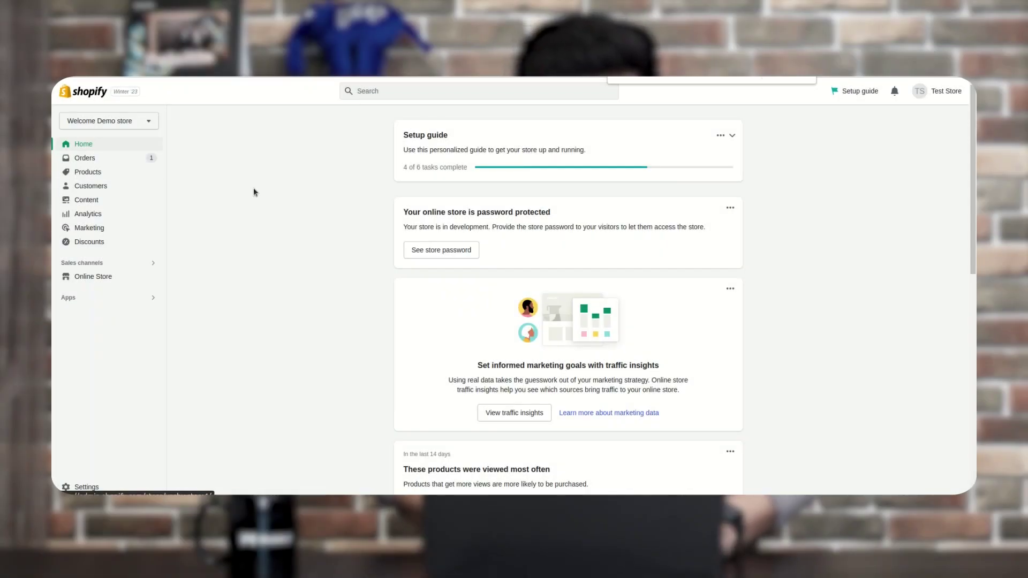
Open the Product Auction app's Auctions list and start adding a new auction.
scroll(305, 262, "down", 1)
scroll(304, 262, "up", 1)
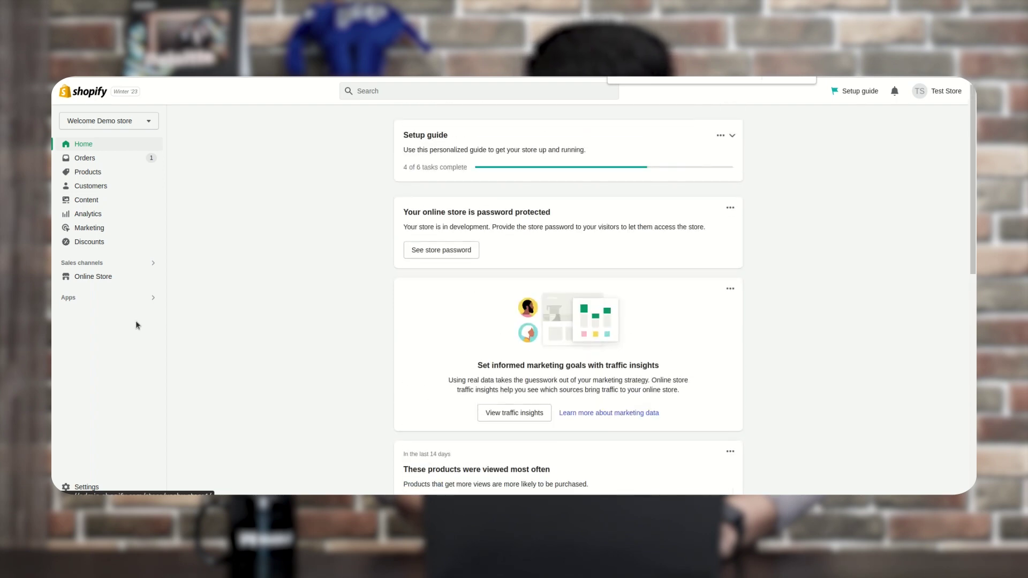
left_click(119, 296)
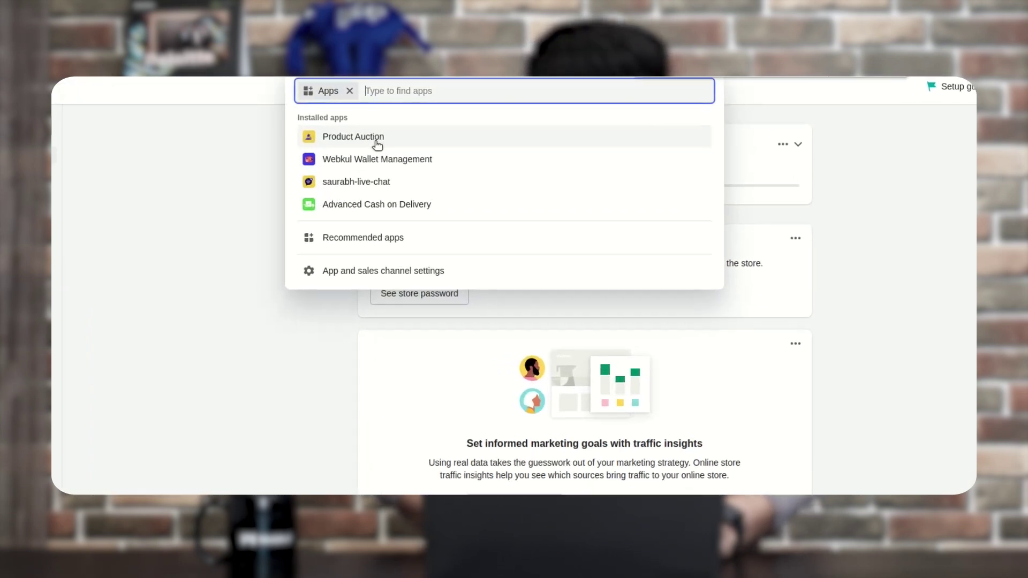
left_click(375, 136)
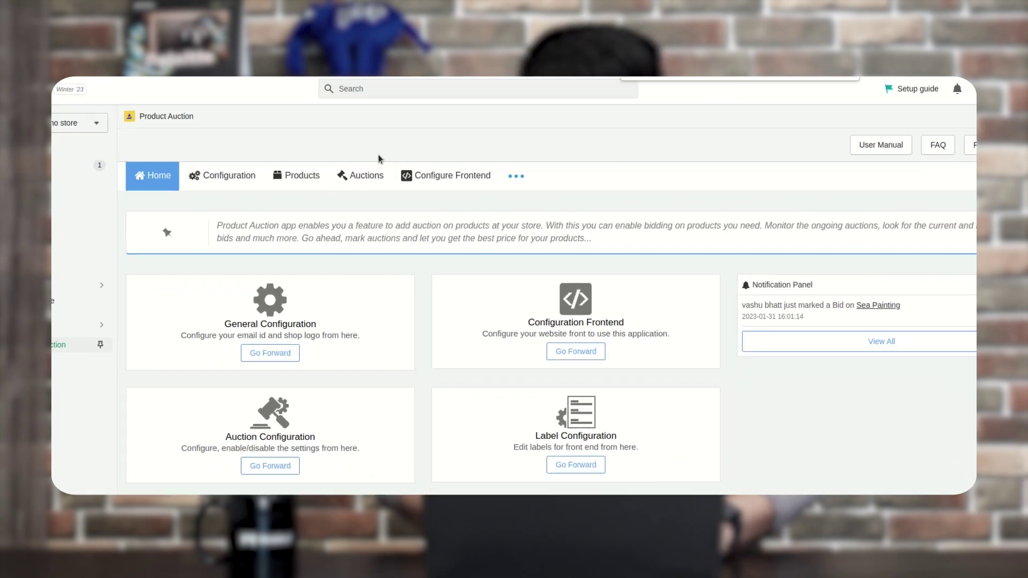
left_click(386, 168)
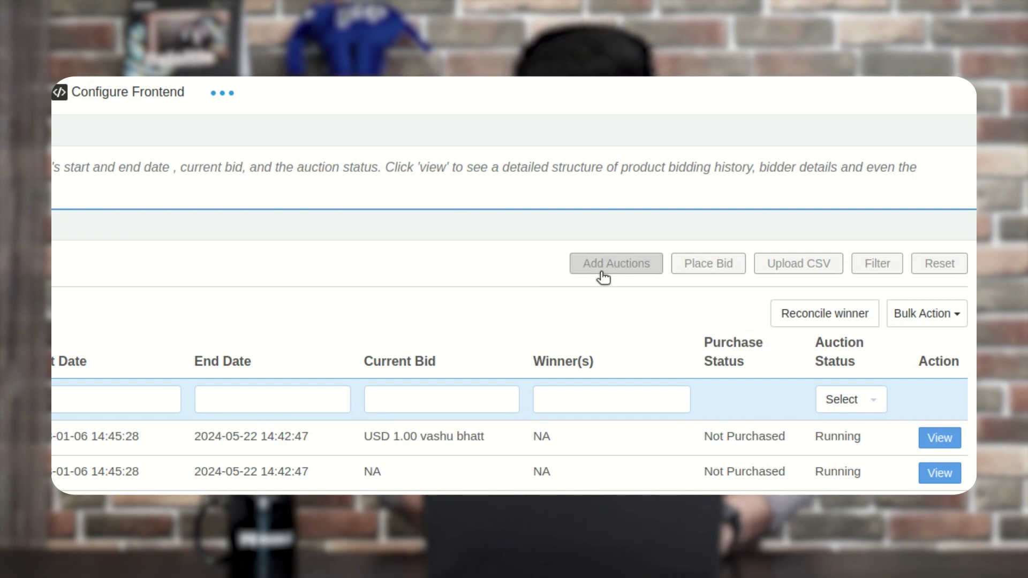
left_click(603, 276)
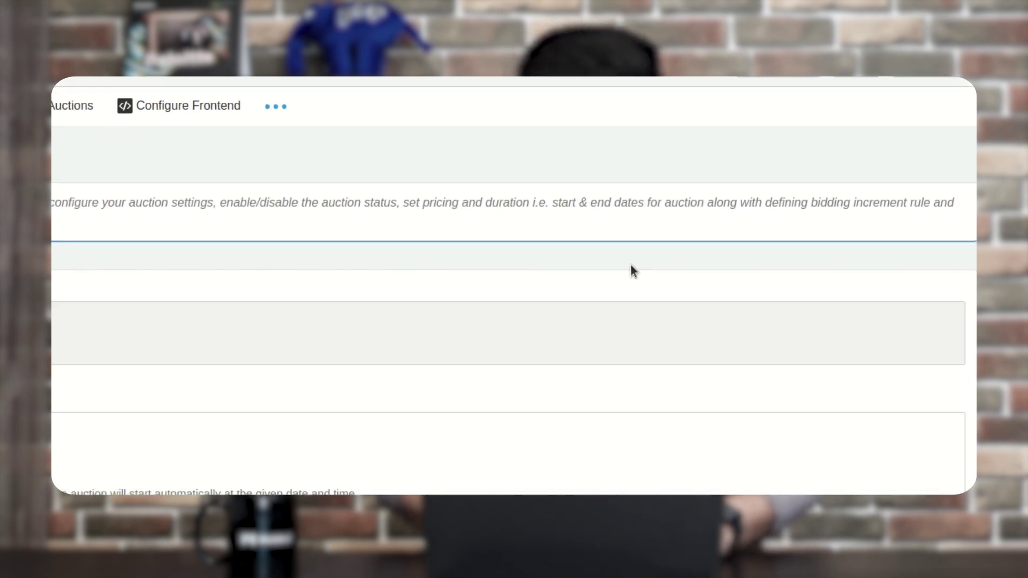
Select Sunset painting in the Add products dialog and add it to the auction.
scroll(410, 314, "down", 1)
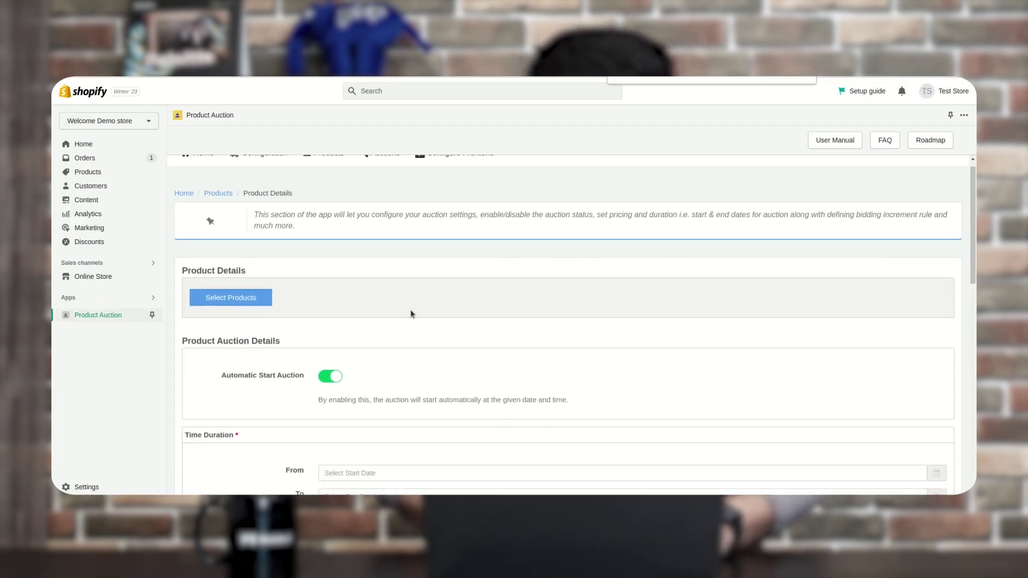
scroll(412, 314, "down", 1)
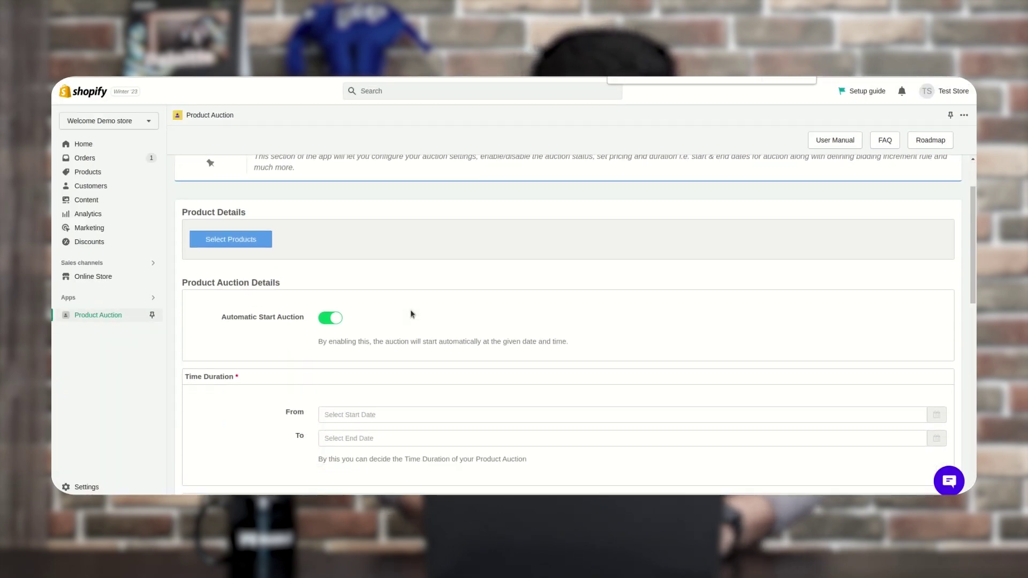
left_click(259, 241)
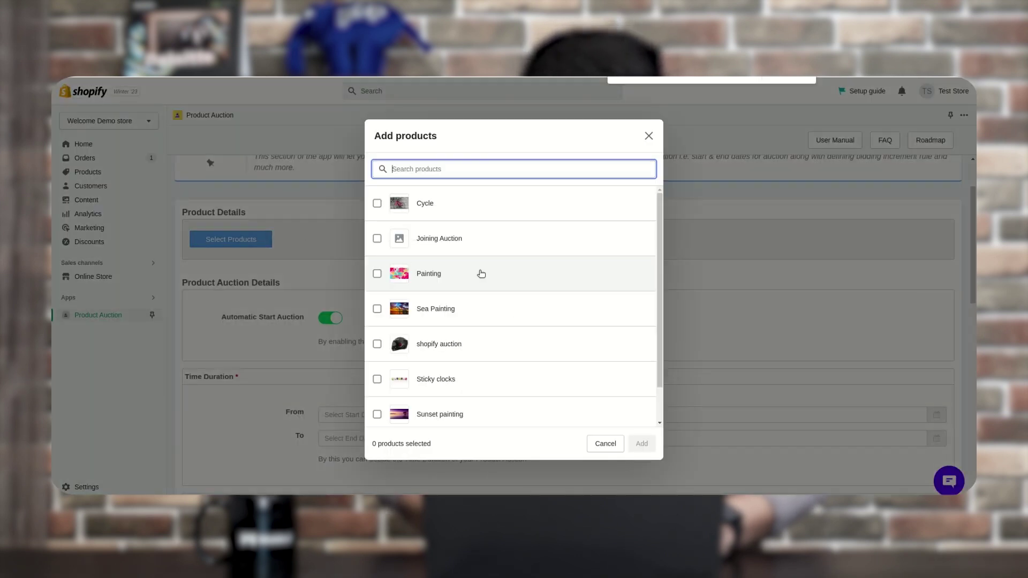
scroll(459, 316, "down", 1)
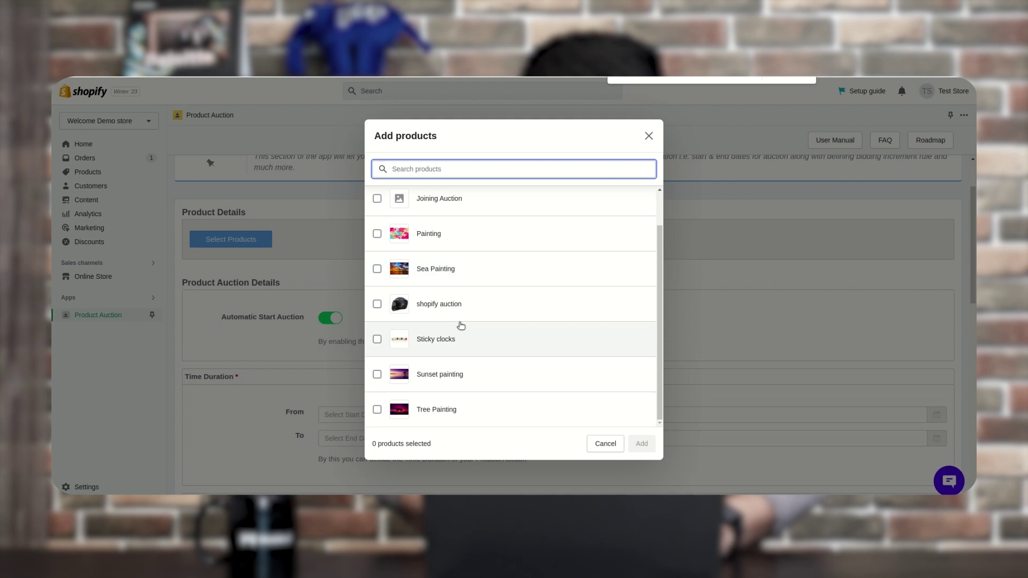
left_click(378, 375)
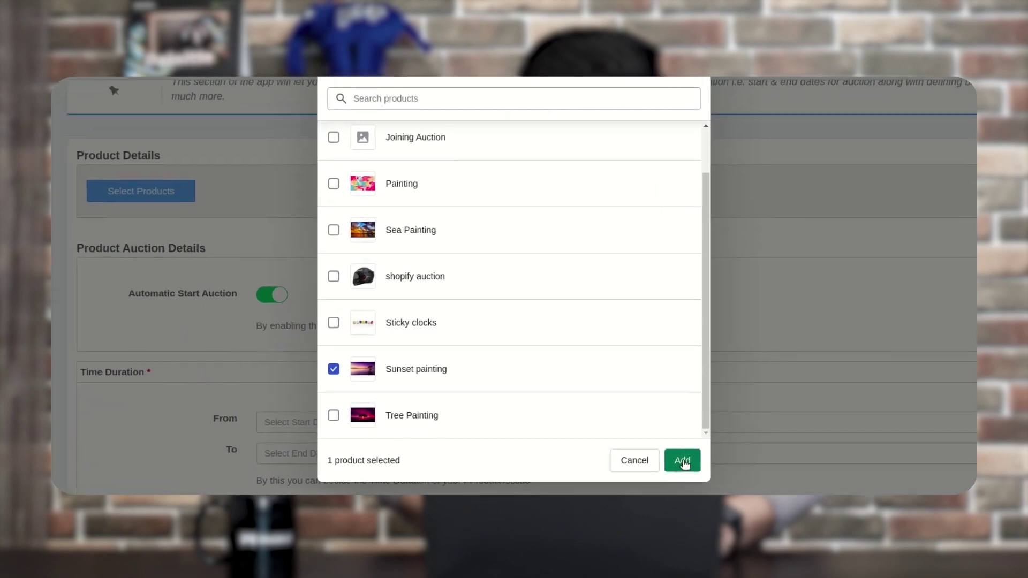
left_click(683, 463)
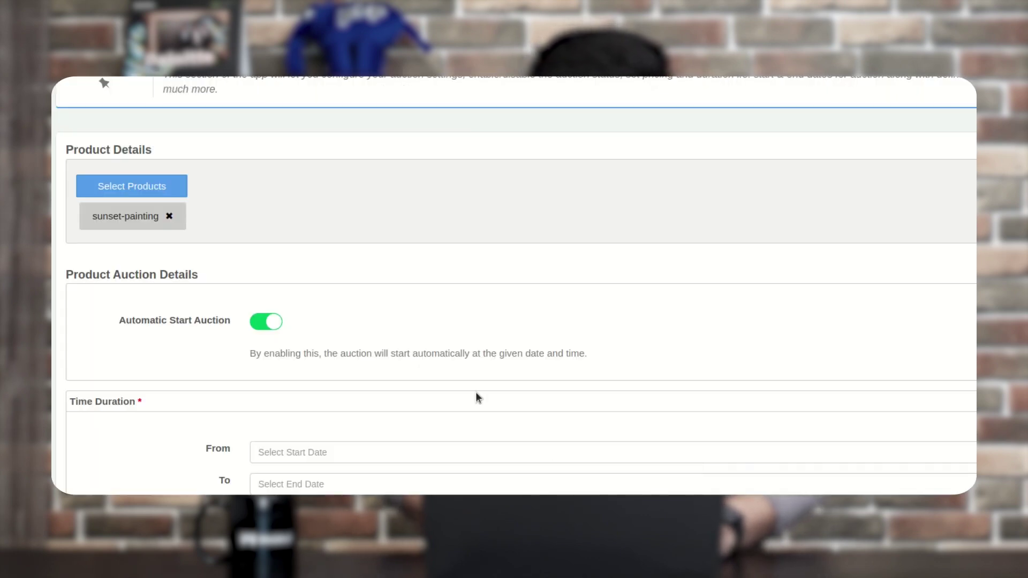
scroll(476, 394, "down", 3)
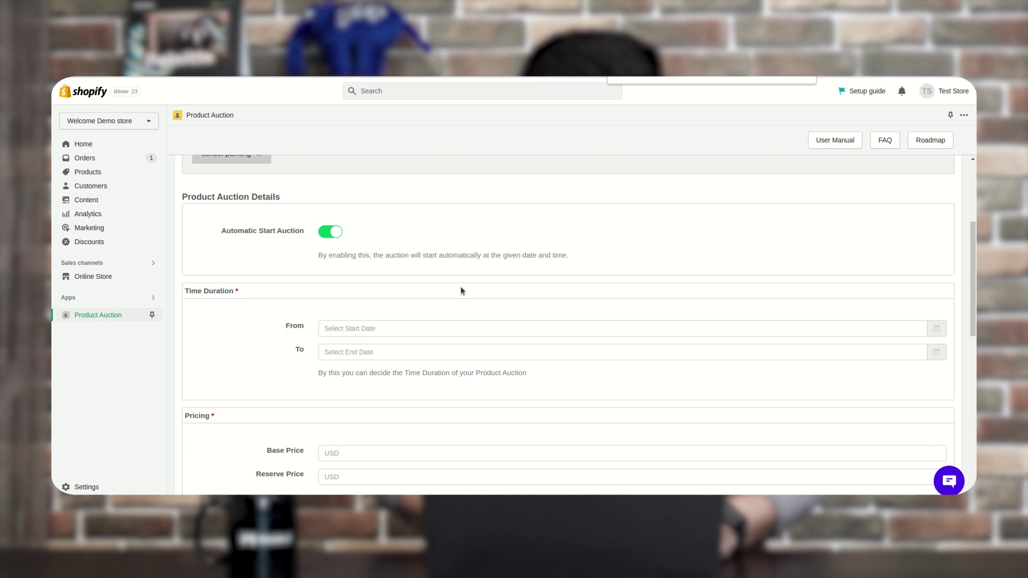
scroll(461, 289, "down", 2)
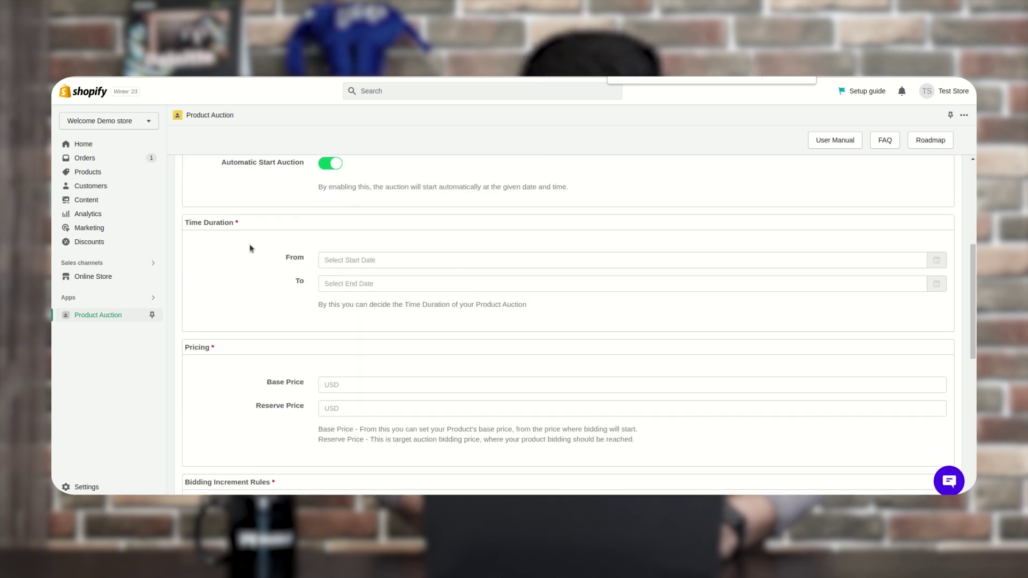
left_click(397, 260)
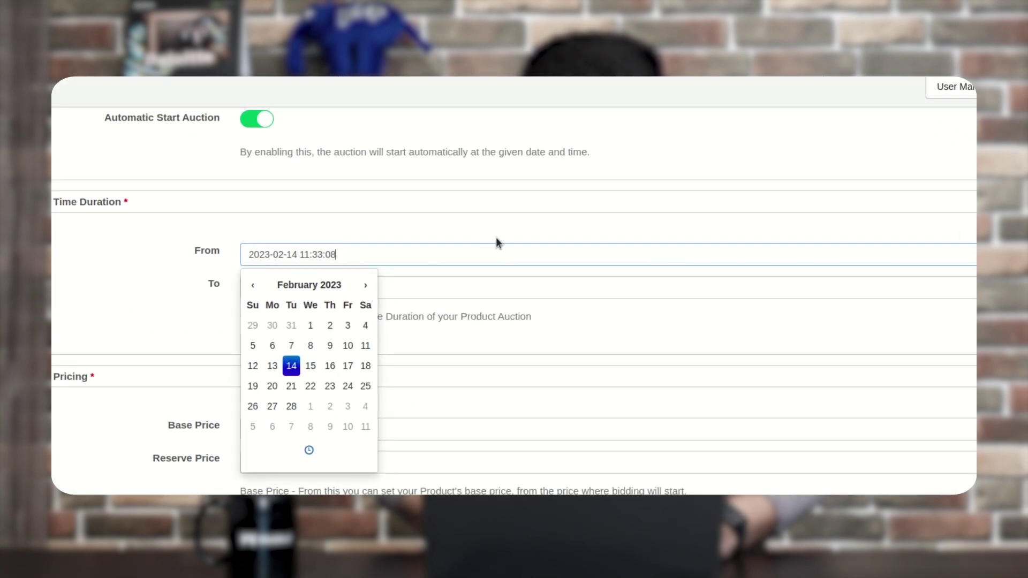
left_click(306, 453)
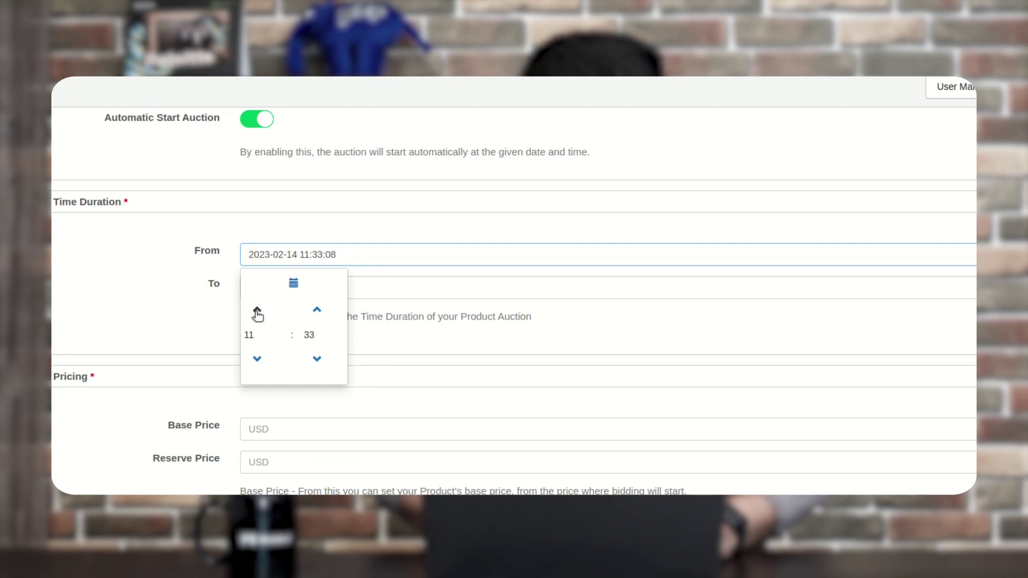
left_click(316, 310)
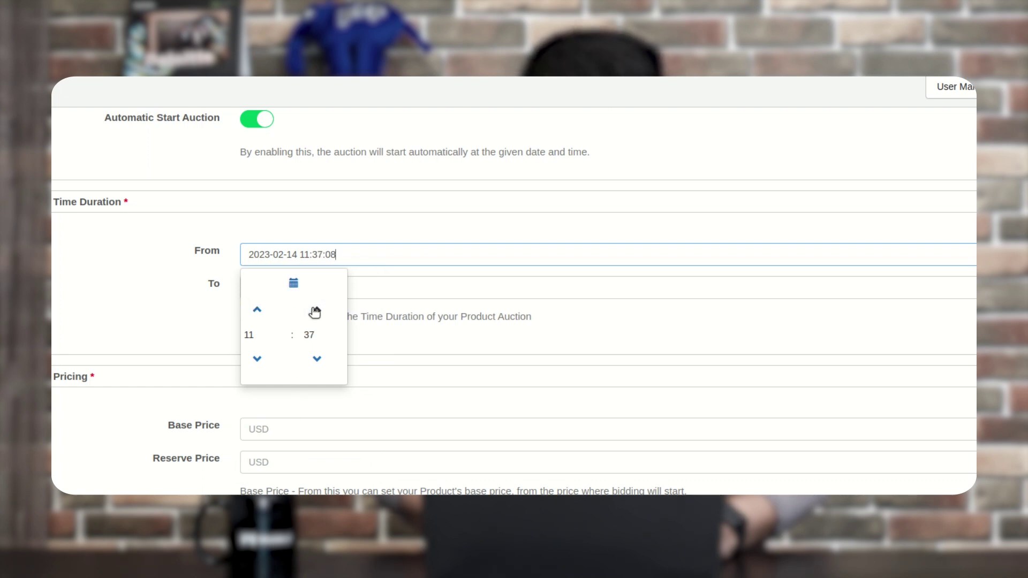
left_click(394, 372)
Set the auction end date to 22 February 2023, ending at 11:33:22.
left_click(365, 288)
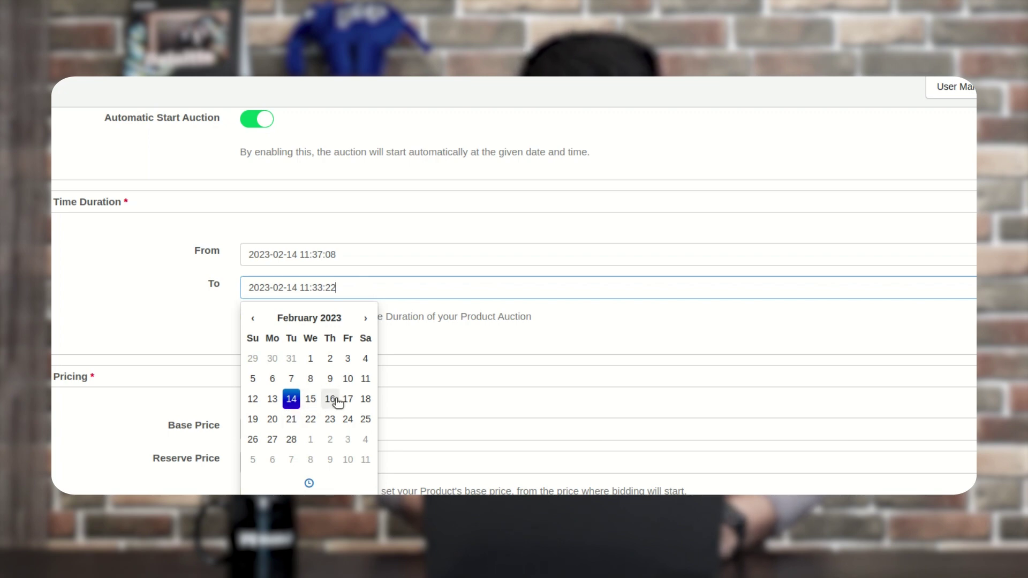
left_click(312, 419)
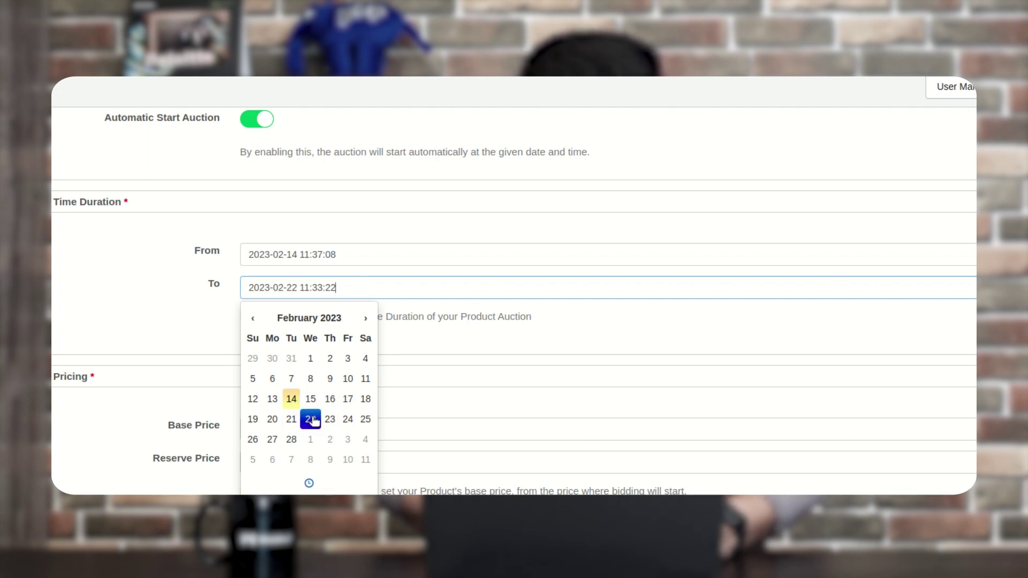
left_click(309, 483)
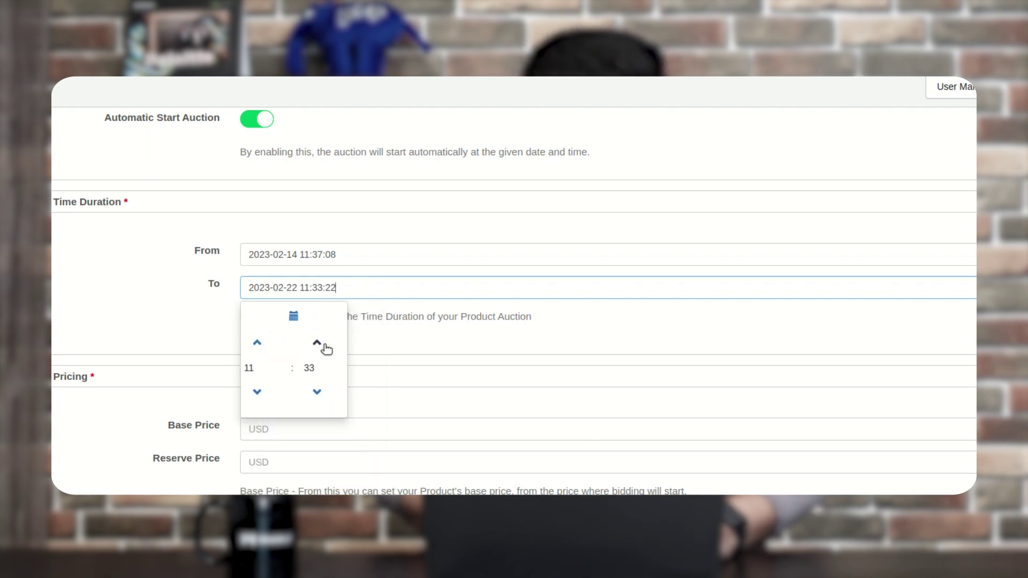
left_click(390, 365)
scroll(390, 366, "down", 3)
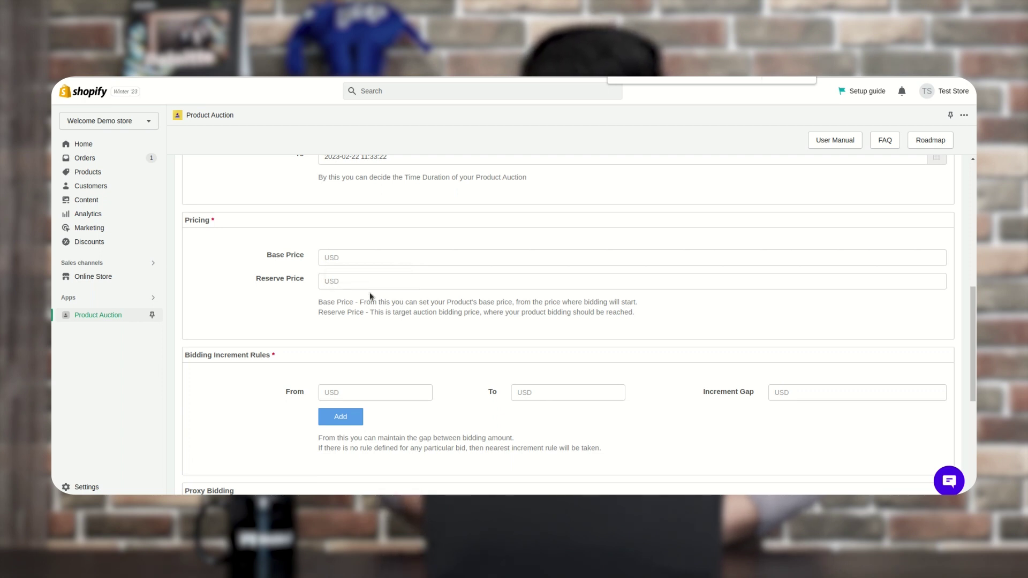
Enter a Base Price of 10 and a Reserve Price of 100.
left_click(372, 255)
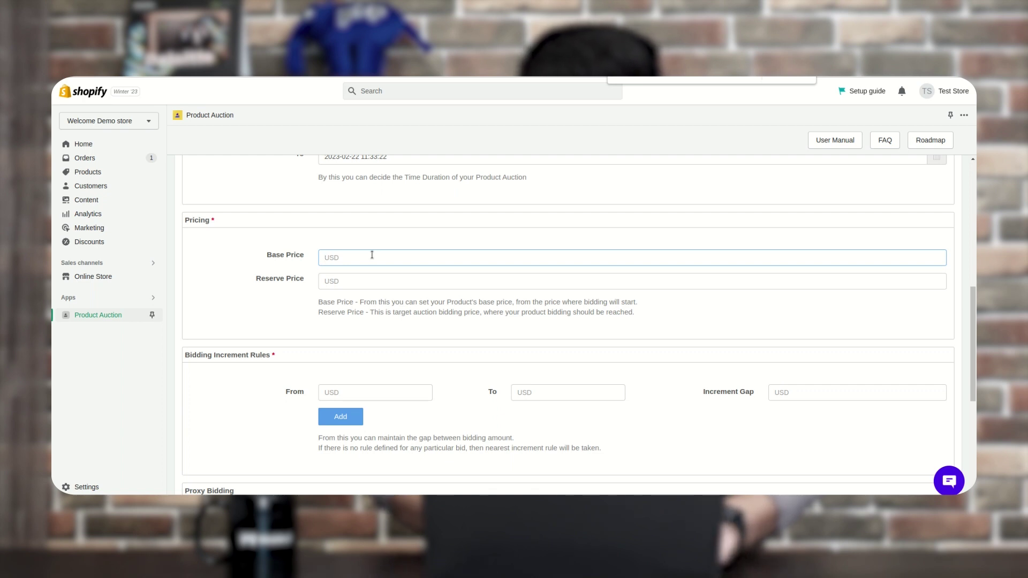
type("10")
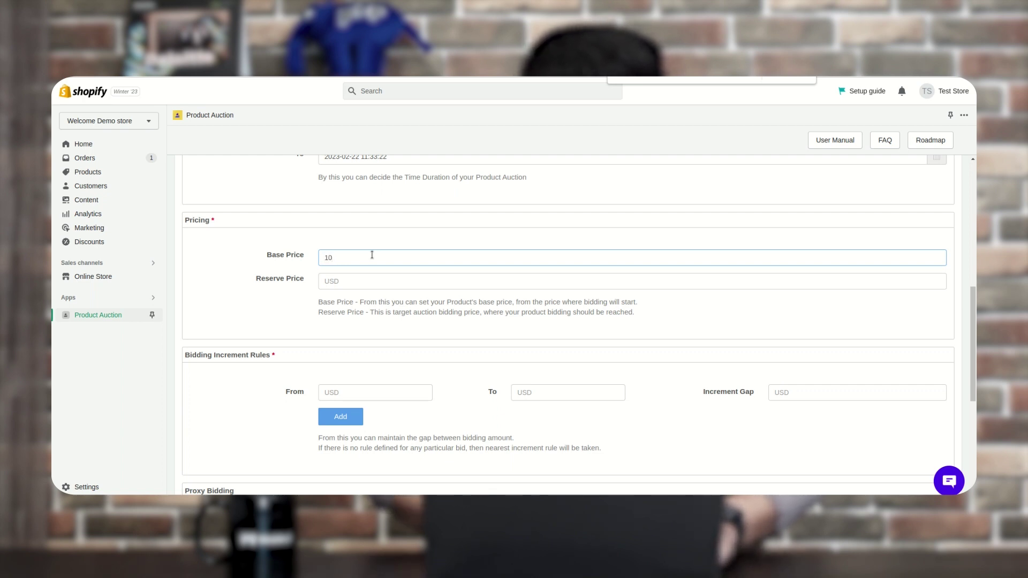
left_click(364, 274)
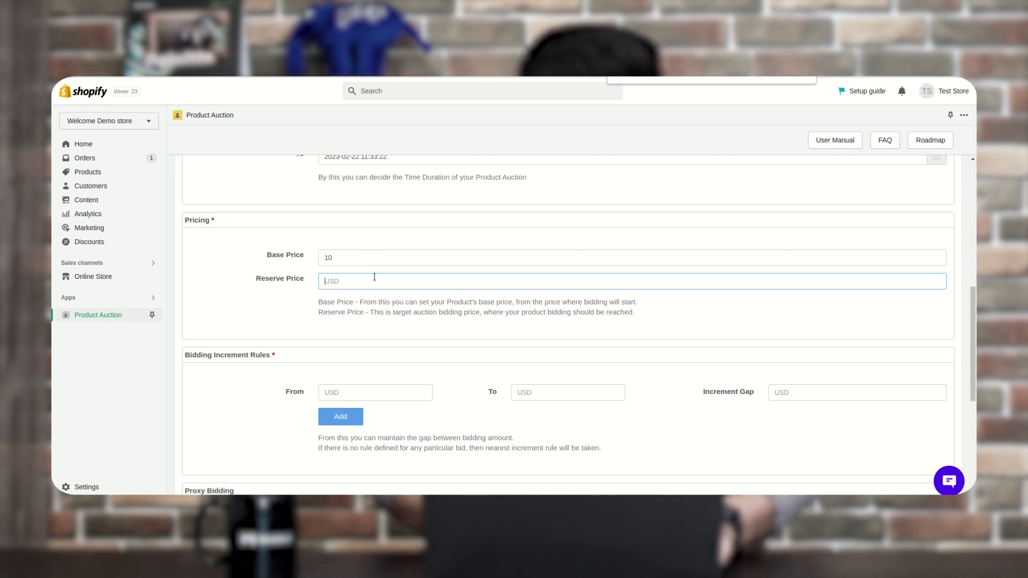
type("100")
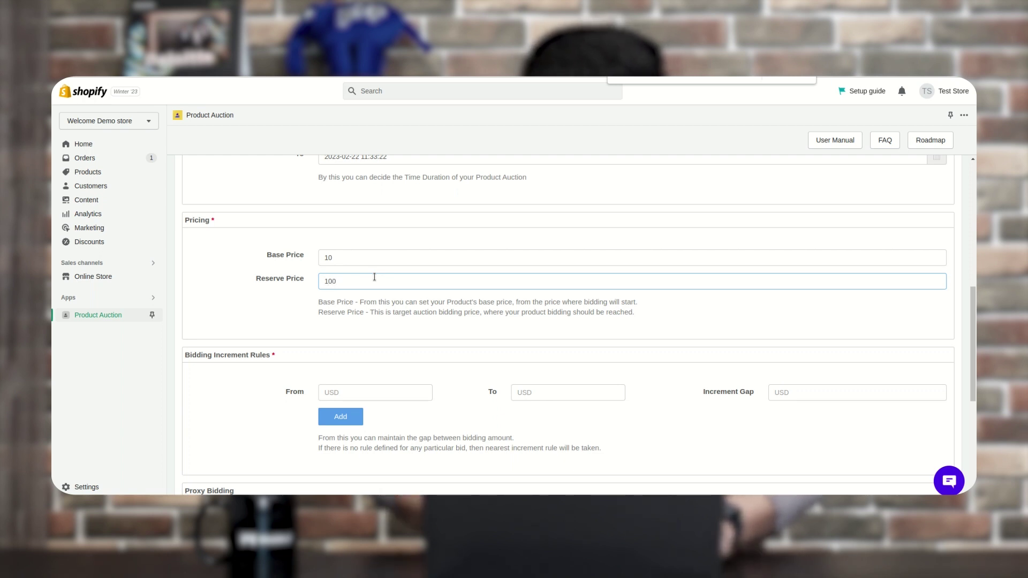
scroll(388, 300, "down", 3)
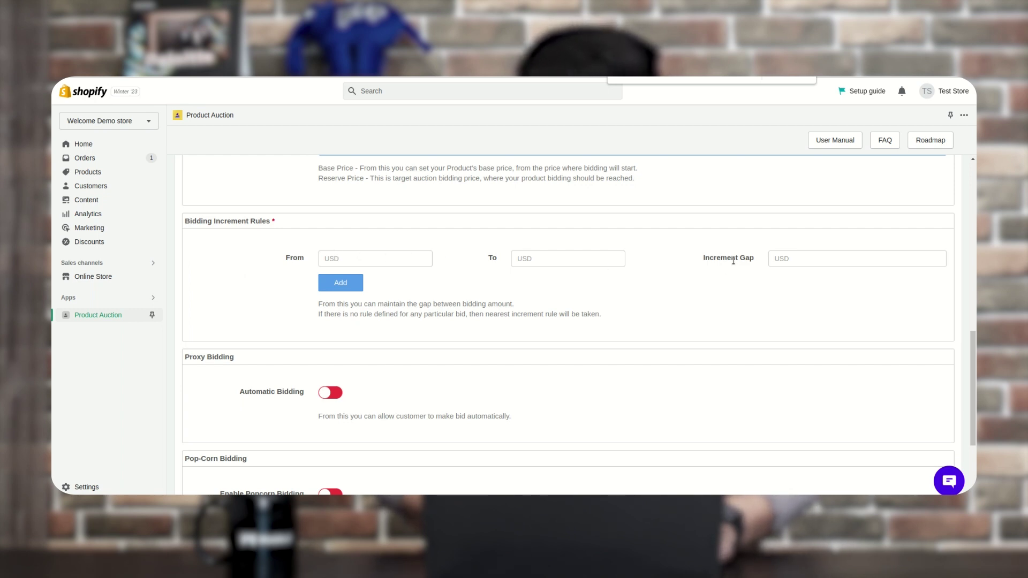
Add a bidding increment rule from 0 to 50 with an increment gap of 5.
left_click(379, 258)
type("0")
left_click(536, 258)
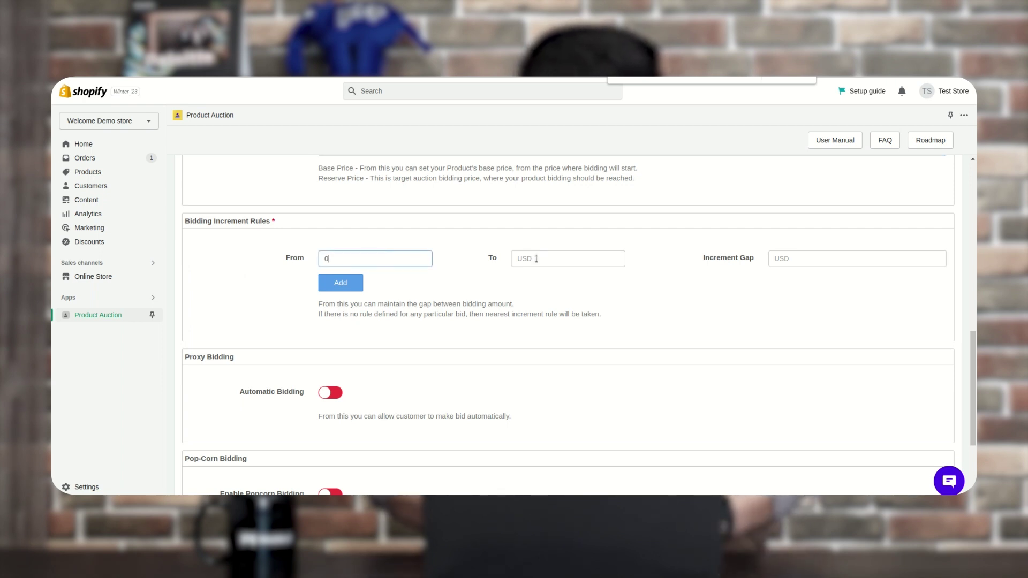
type("50")
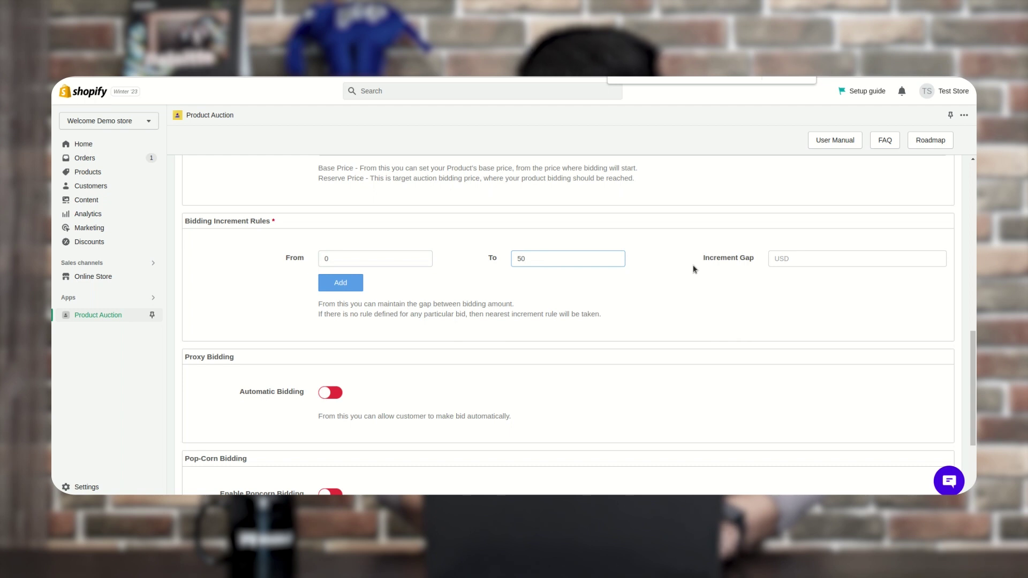
left_click(802, 258)
type("5")
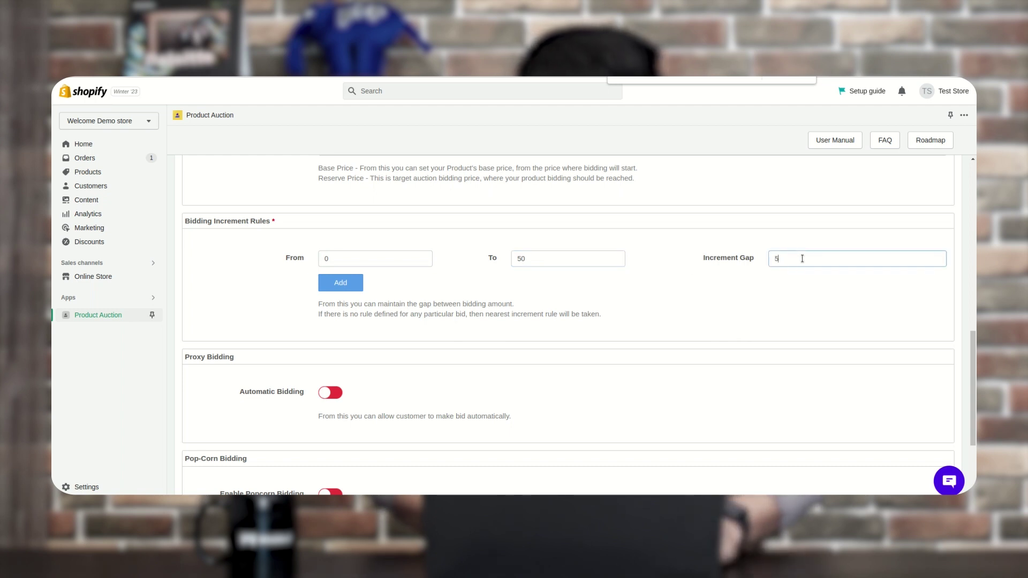
left_click(343, 283)
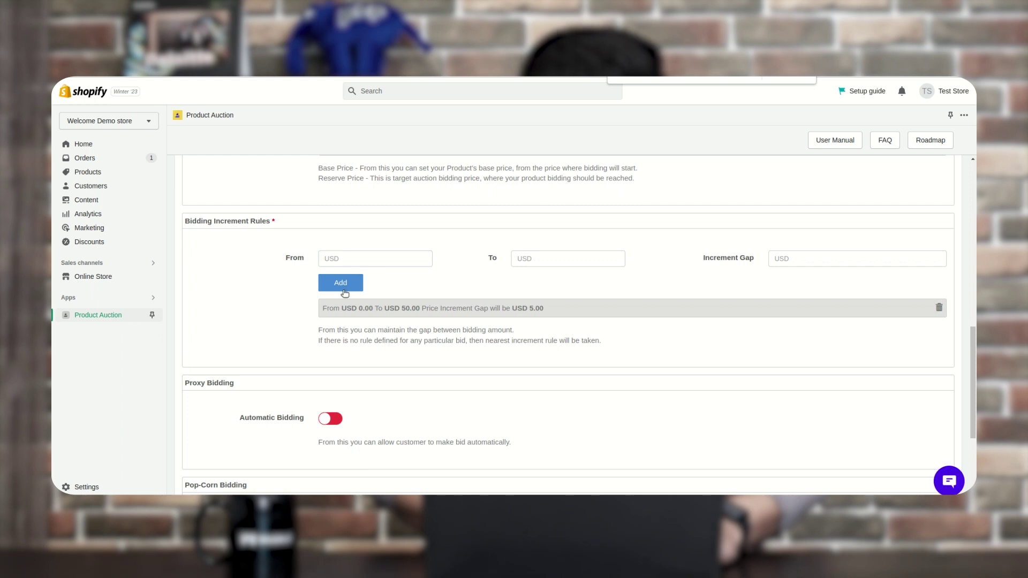
Add a second rule from 50 to 100 with an increment gap of 10.
left_click(351, 259)
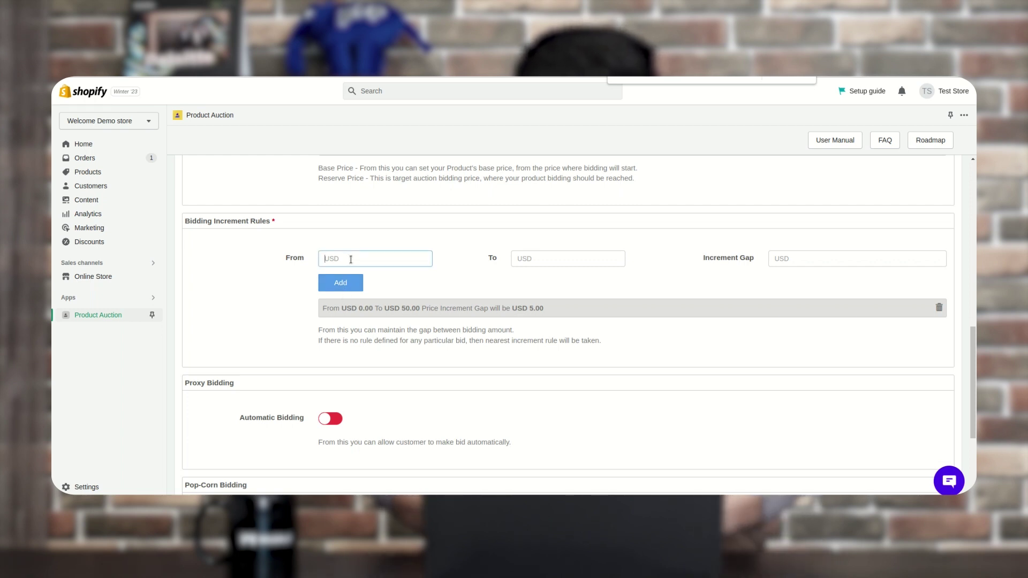
type("50")
left_click(522, 260)
type("100")
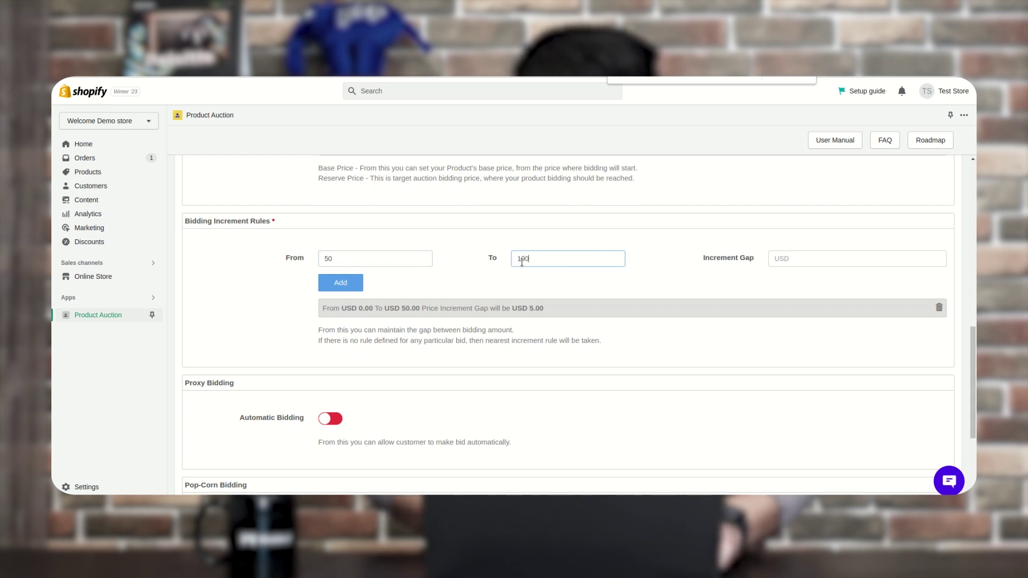
left_click(797, 262)
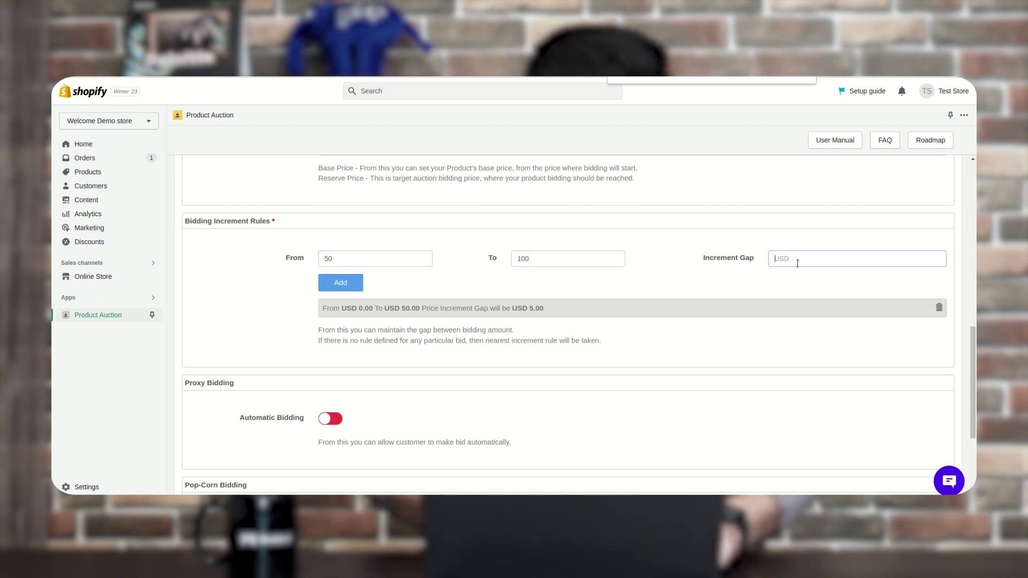
type("10")
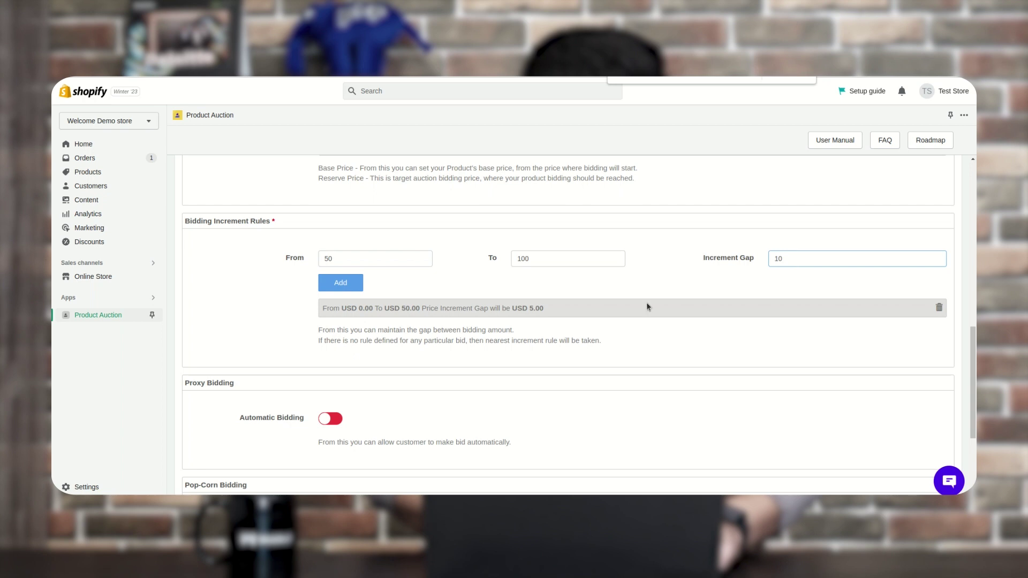
left_click(346, 285)
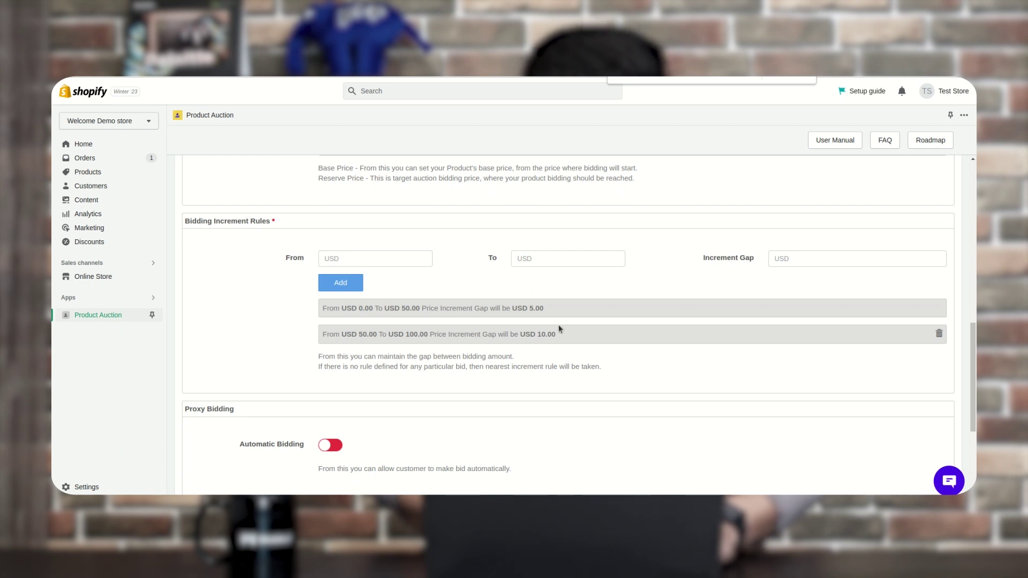
scroll(555, 327, "down", 1)
scroll(555, 327, "down", 3)
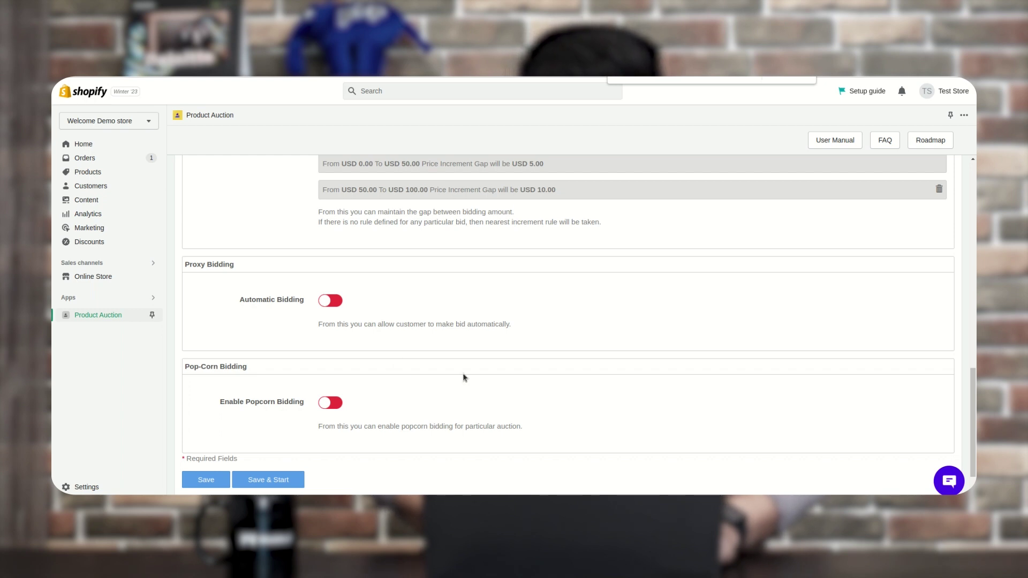
Save & Start the Sunset painting auction and confirm Proceed in the alert.
scroll(464, 377, "down", 1)
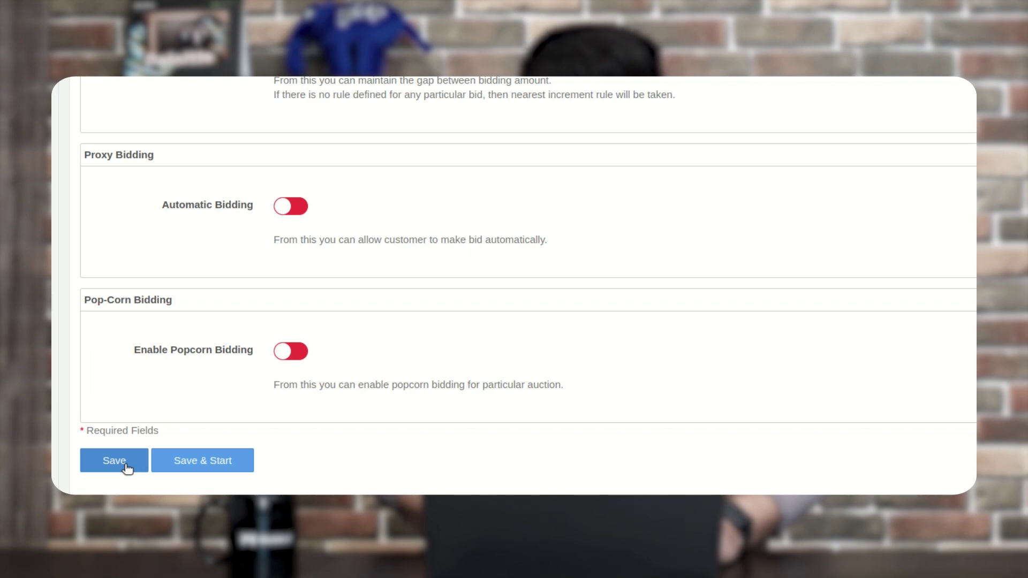
scroll(439, 271, "up", 6)
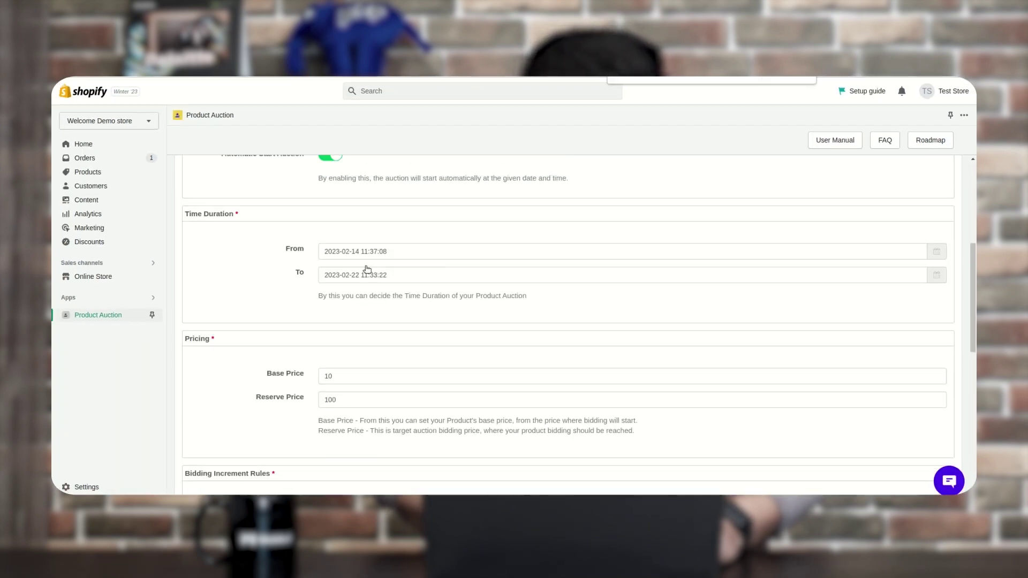
scroll(395, 258, "down", 8)
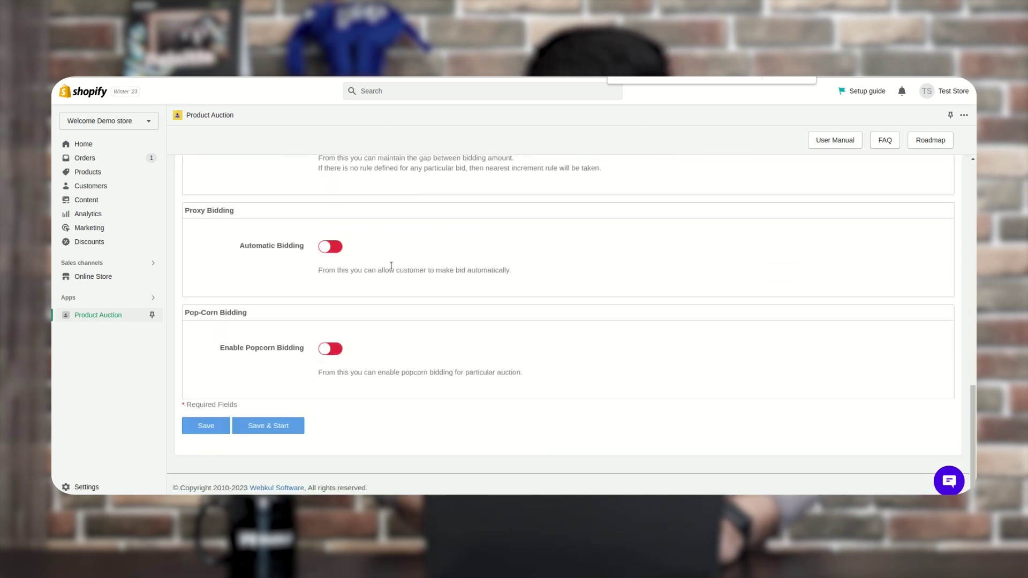
left_click(277, 431)
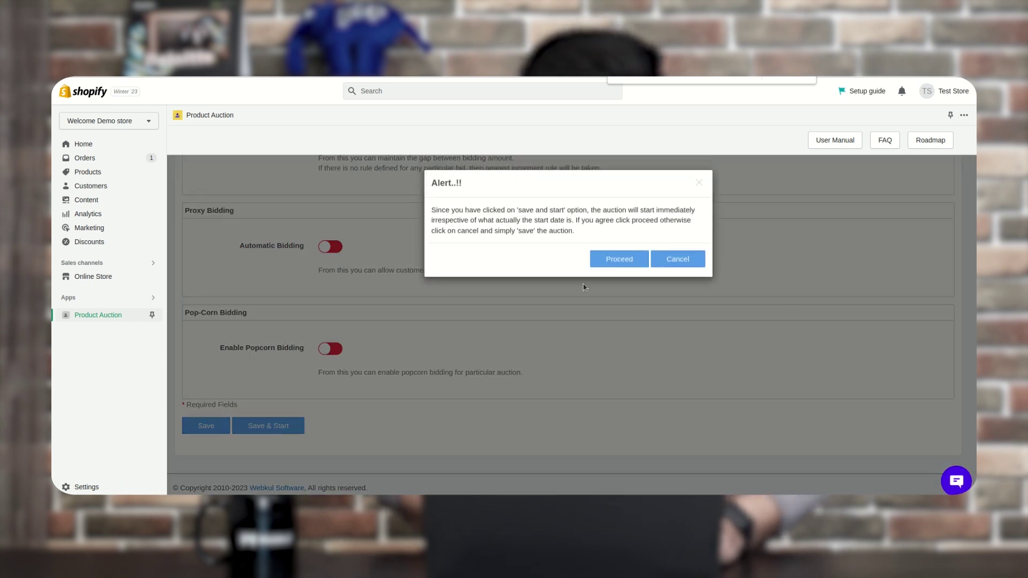
left_click(620, 259)
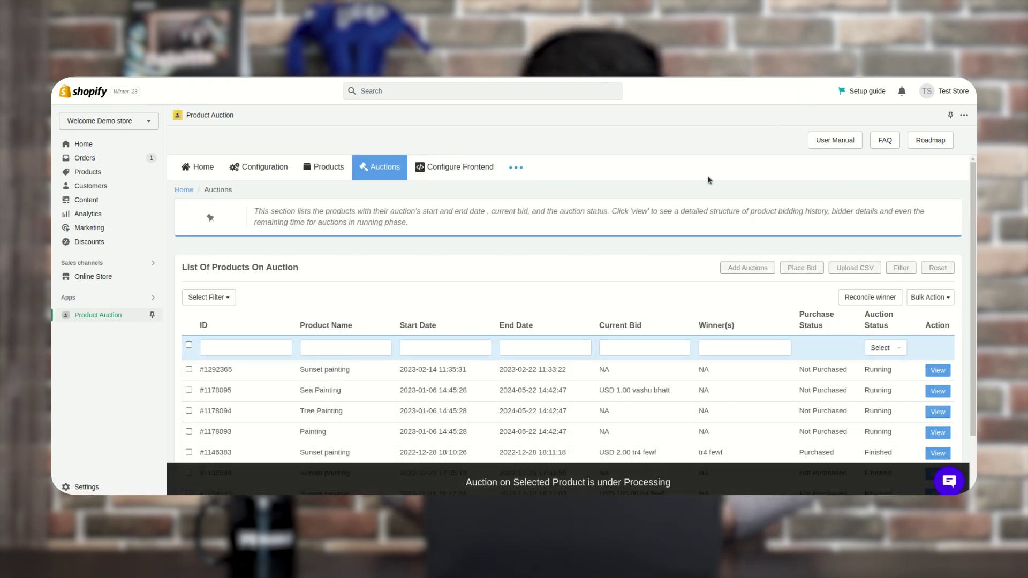
scroll(709, 180, "down", 1)
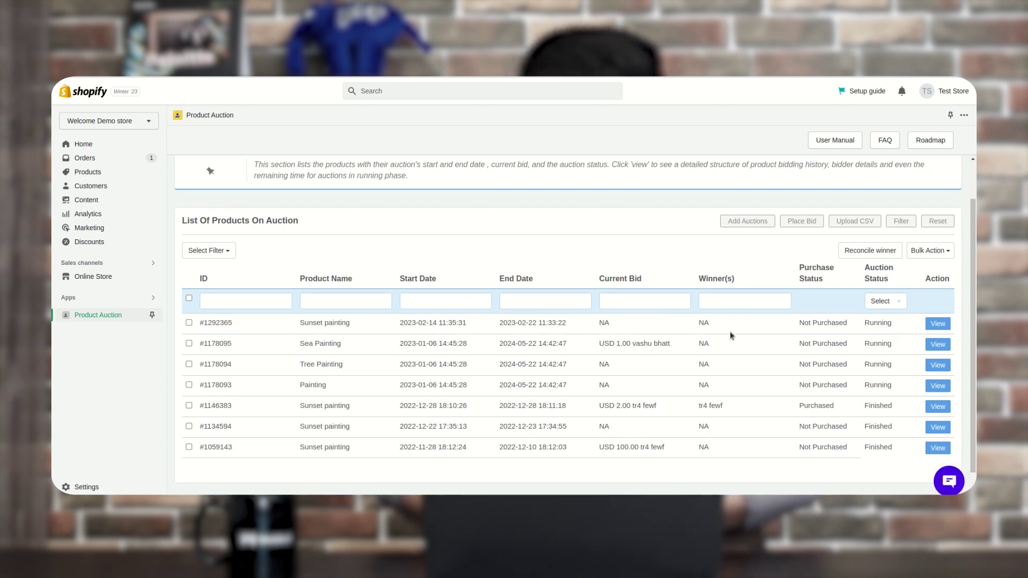
scroll(730, 334, "up", 1)
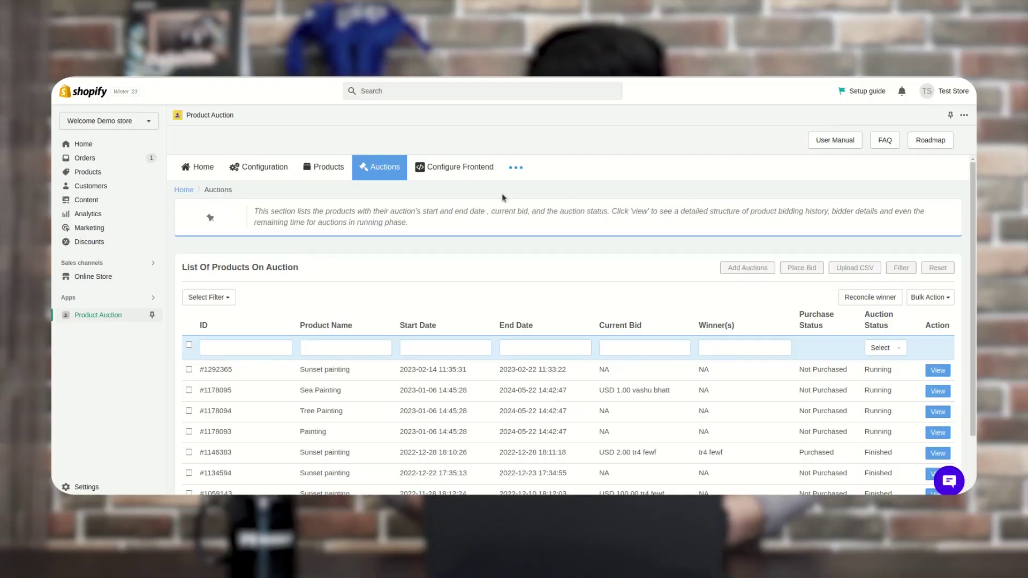
Open the Configure Frontend setup instructions page.
left_click(452, 171)
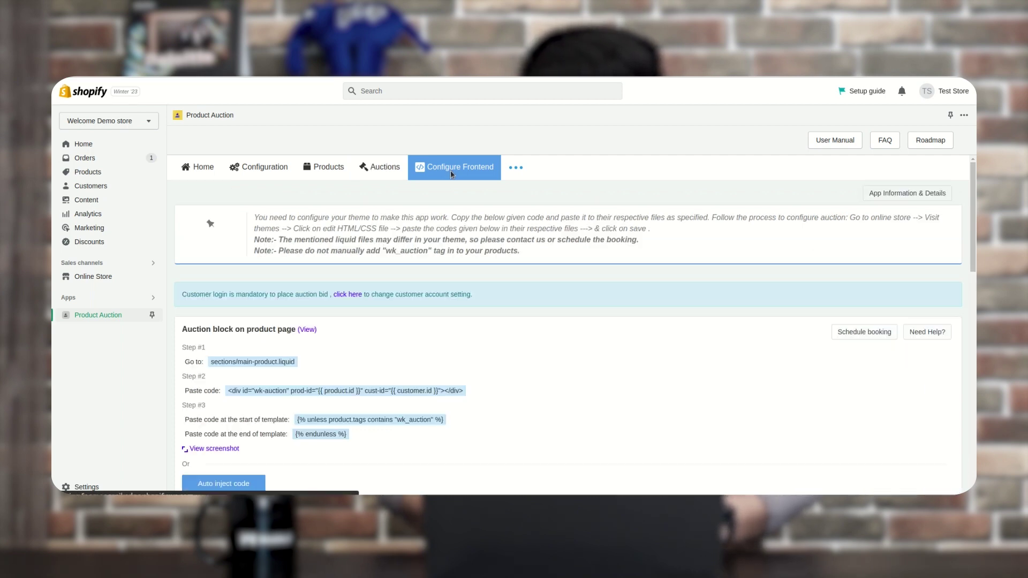
scroll(420, 330, "down", 2)
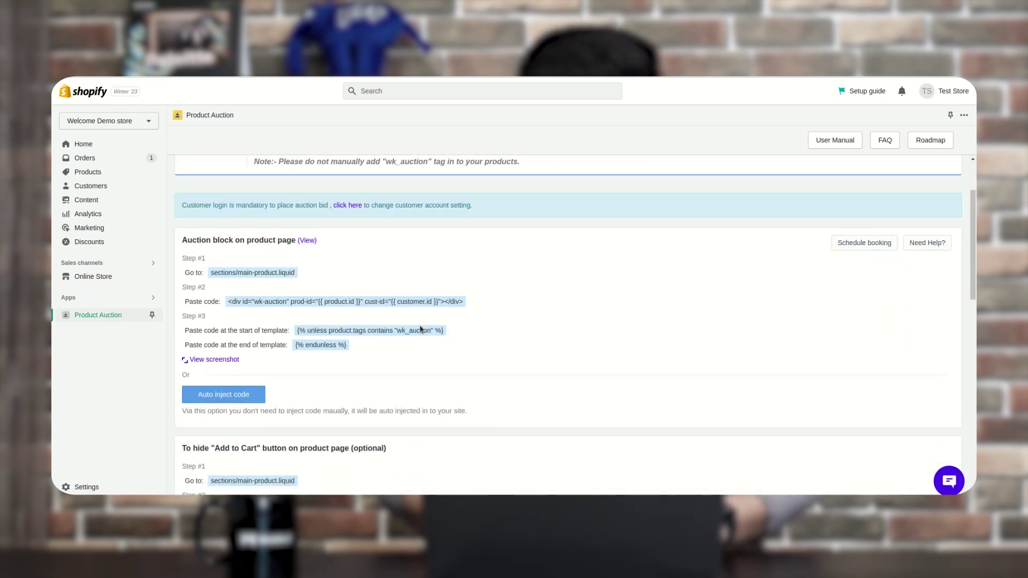
scroll(497, 367, "down", 1)
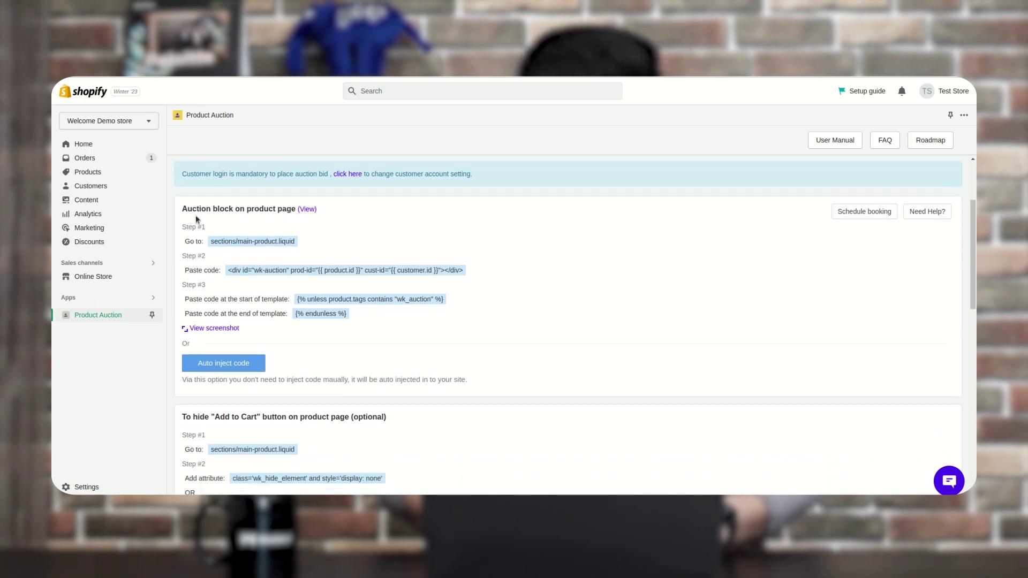
Preview the product-page auction block screenshot, then close it and read further.
left_click(304, 212)
scroll(557, 284, "down", 2)
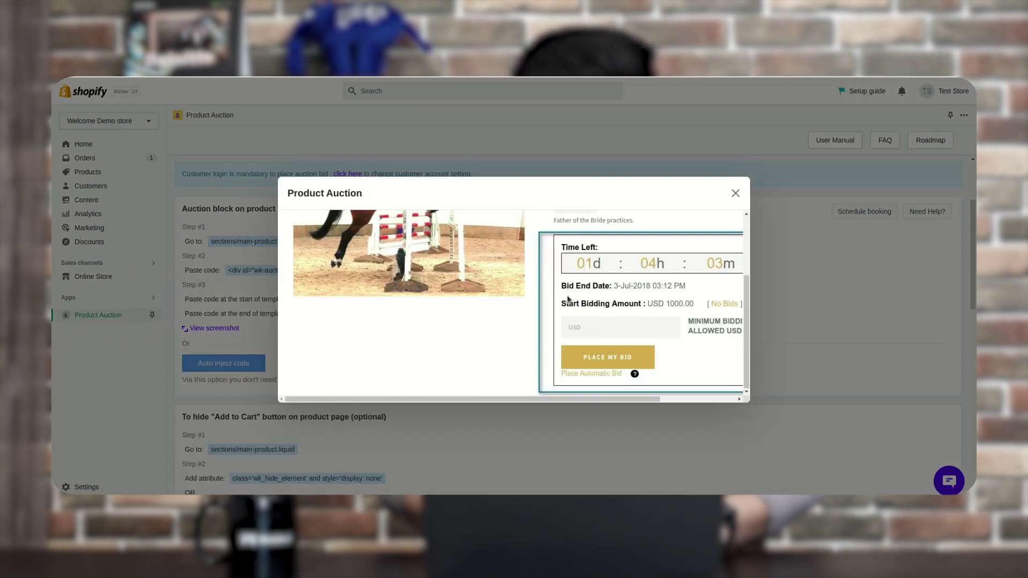
left_click_drag(557, 400, 646, 403)
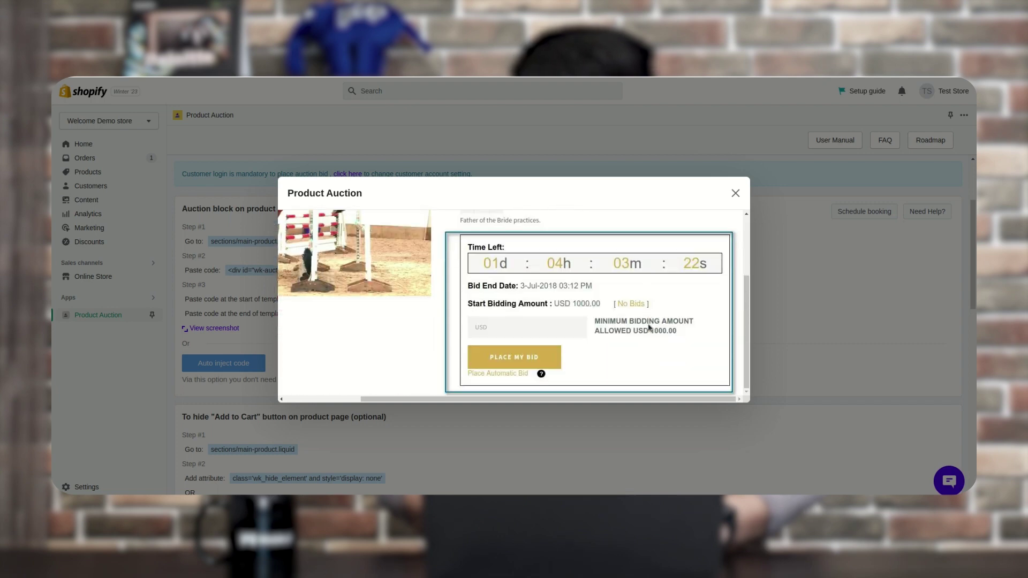
scroll(648, 327, "up", 2)
left_click(736, 193)
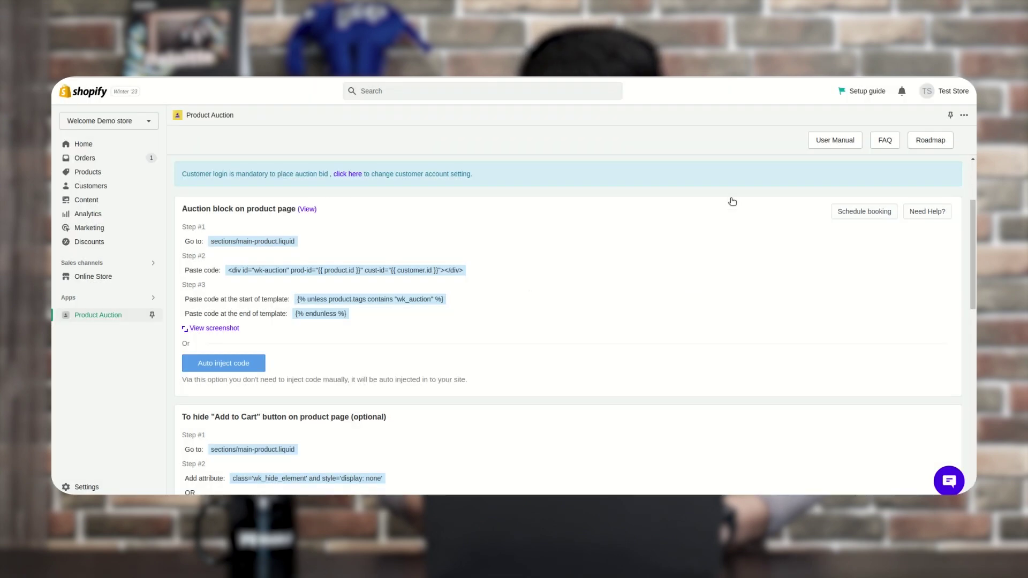
scroll(665, 350, "down", 4)
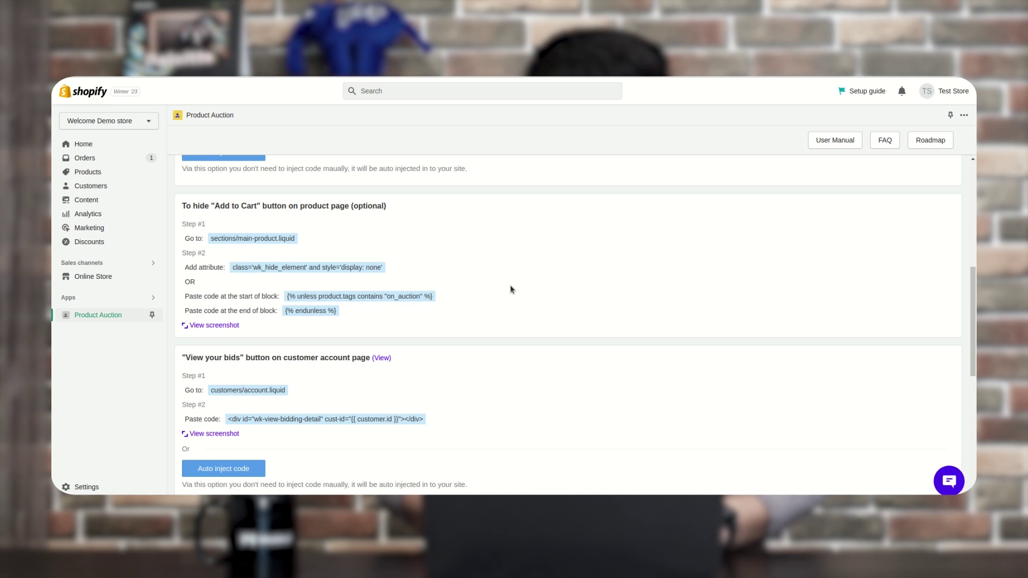
scroll(511, 289, "down", 3)
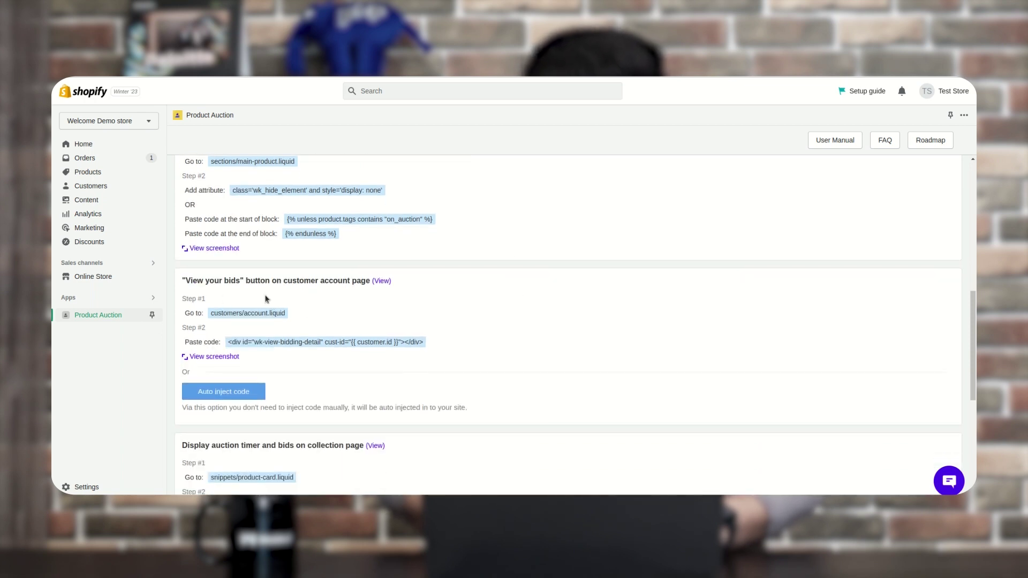
scroll(479, 299, "down", 4)
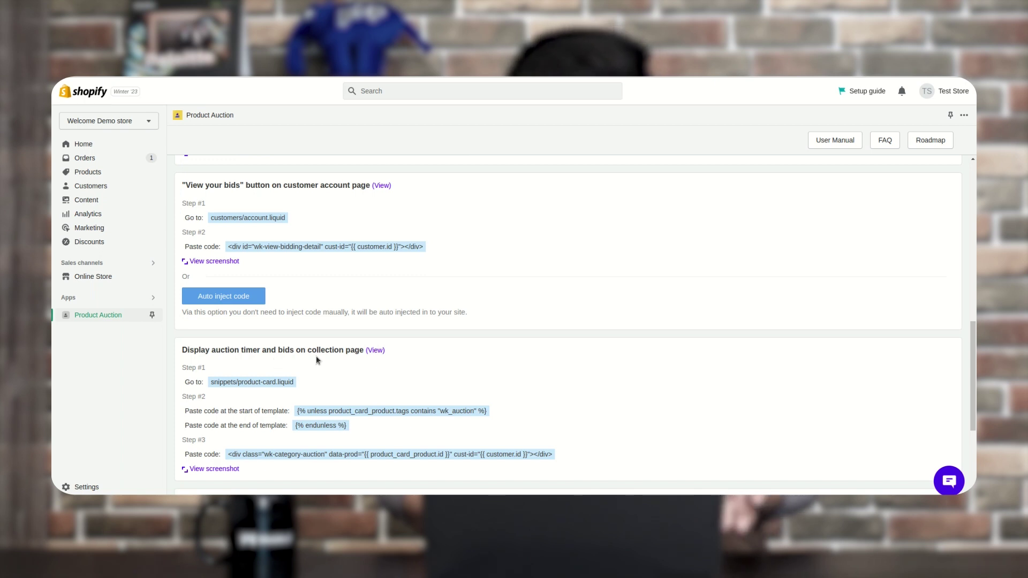
Preview and close the collection-page auction timer screenshot.
left_click(378, 350)
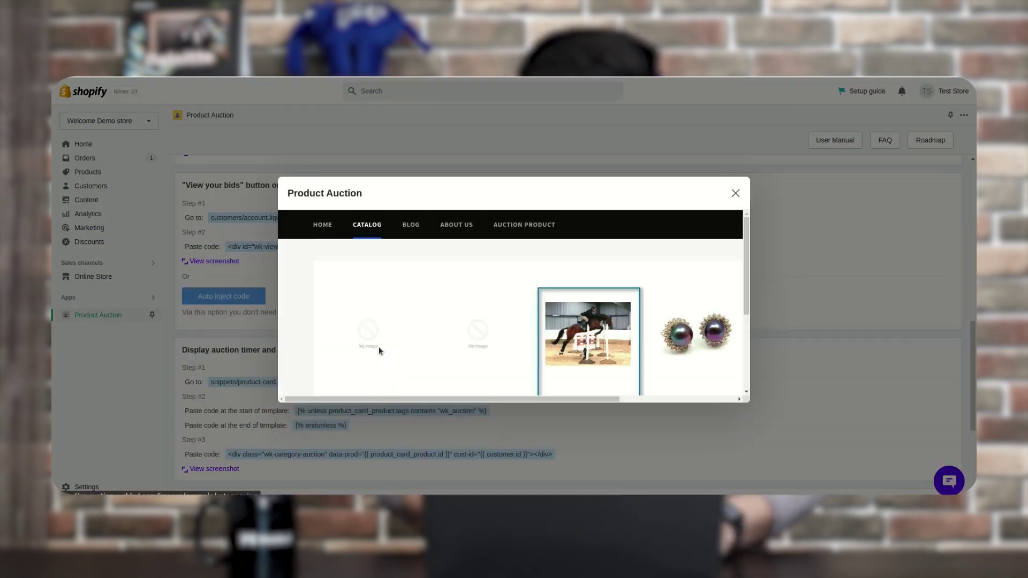
scroll(604, 300, "down", 3)
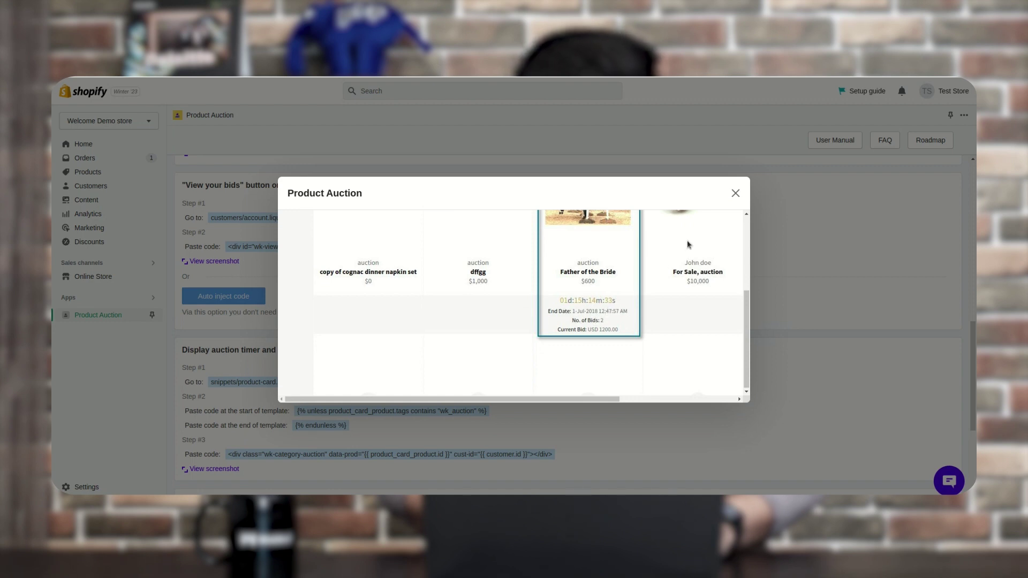
left_click(742, 194)
scroll(692, 299, "down", 4)
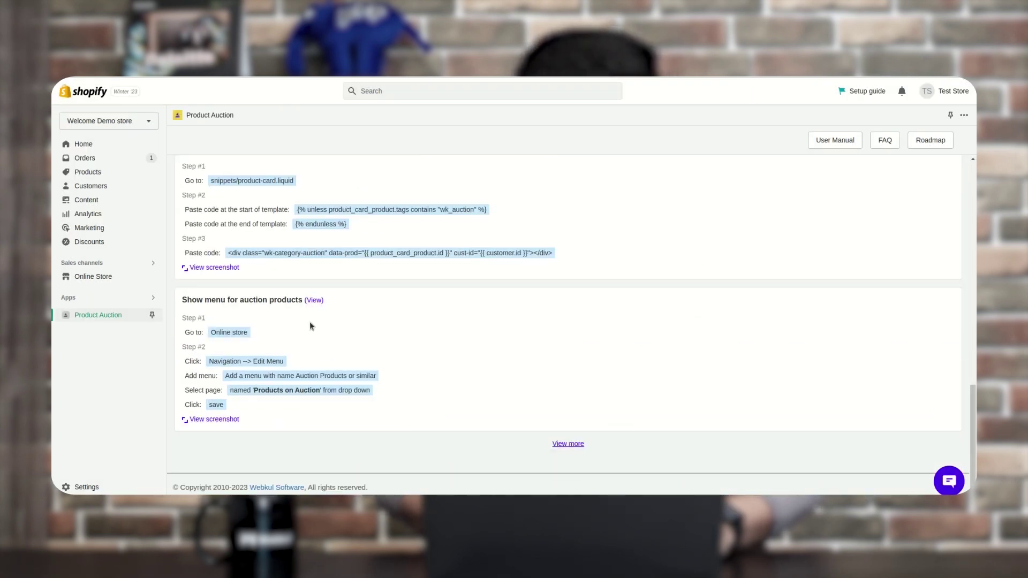
Preview and close the auction products menu screenshot, then scroll back up the instructions.
left_click(315, 300)
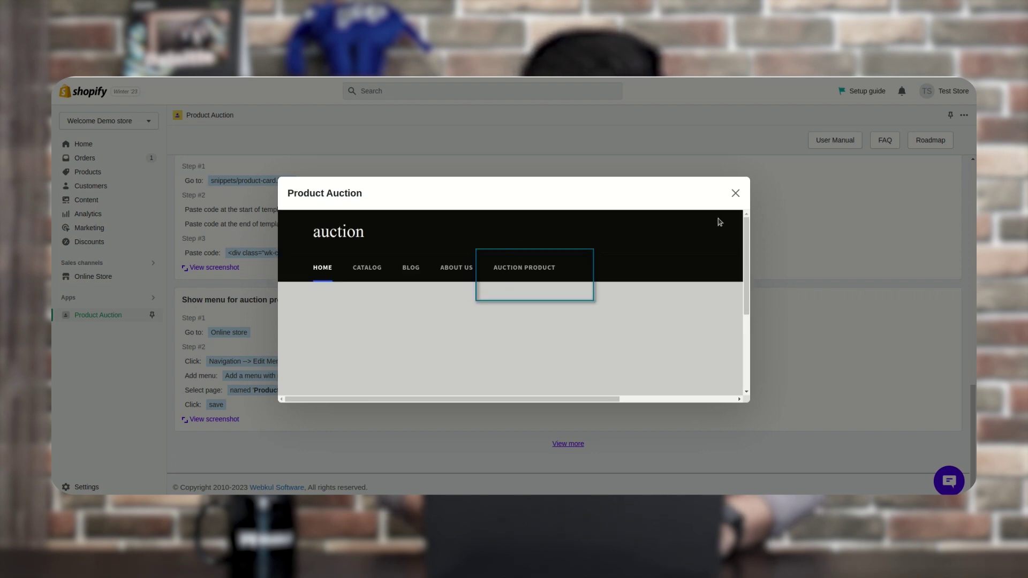
left_click(737, 193)
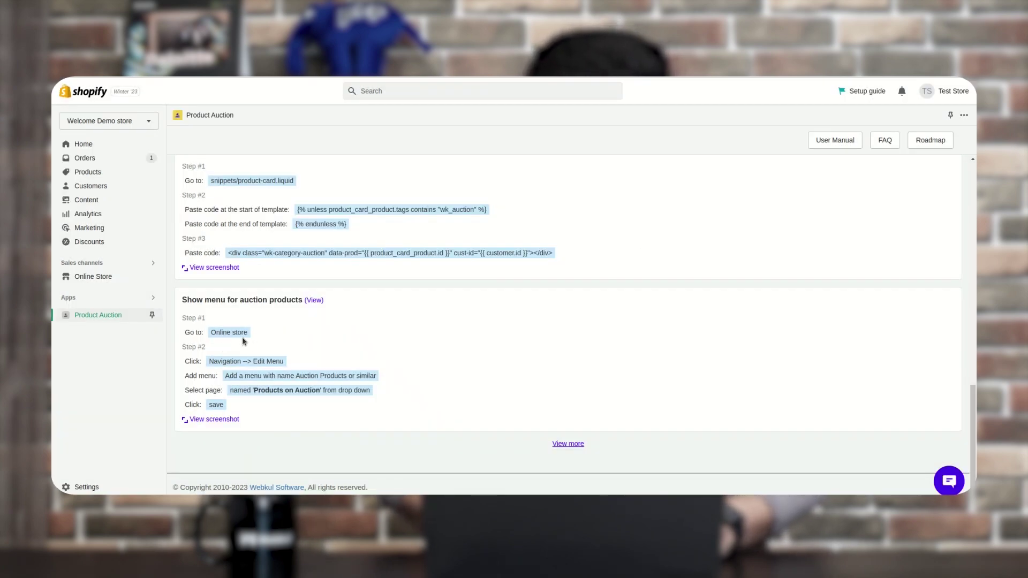
scroll(222, 348, "up", 6)
scroll(253, 337, "up", 2)
scroll(254, 338, "up", 4)
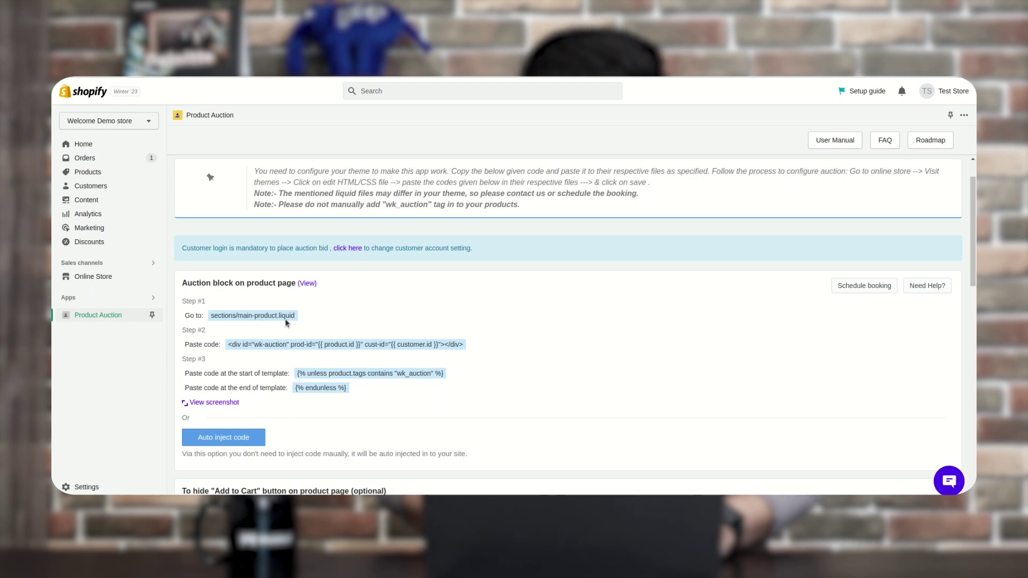
scroll(325, 319, "down", 4)
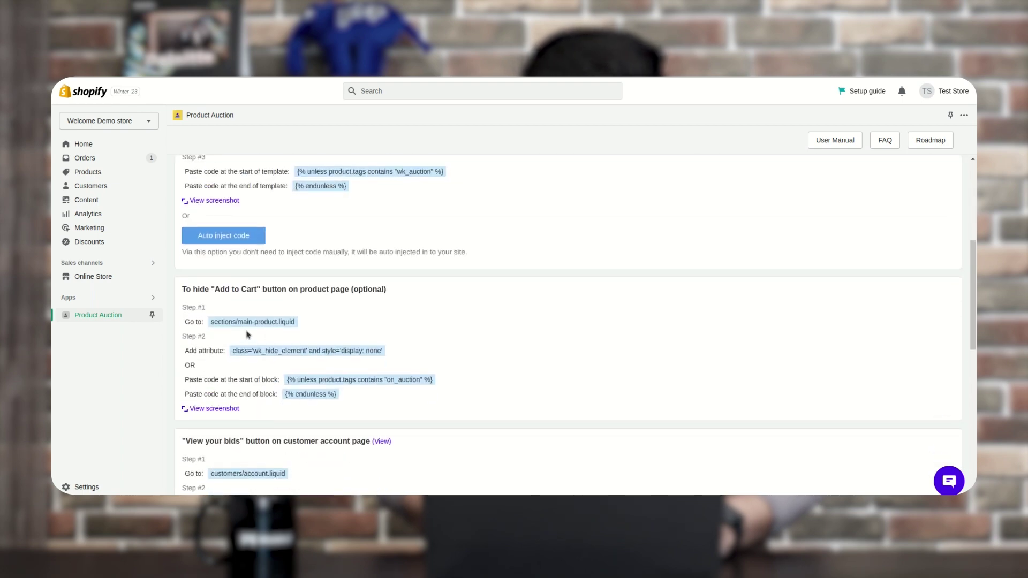
scroll(349, 325, "up", 2)
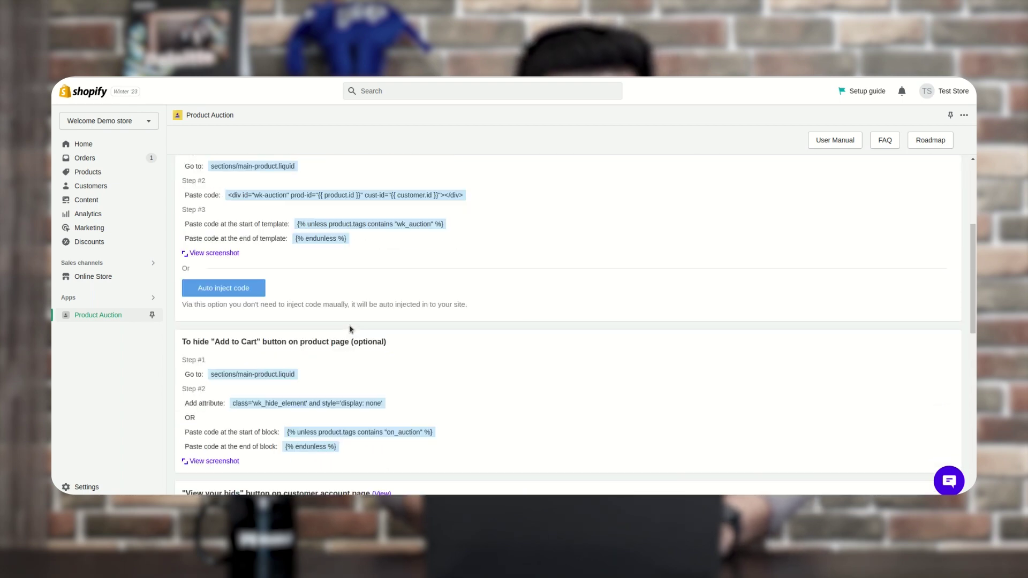
scroll(349, 328, "up", 2)
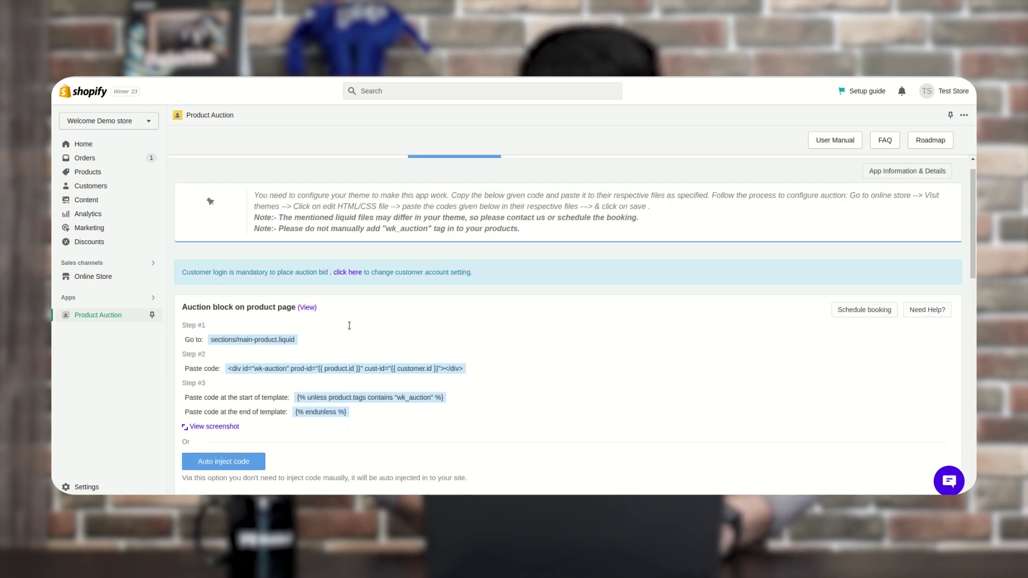
scroll(443, 347, "up", 1)
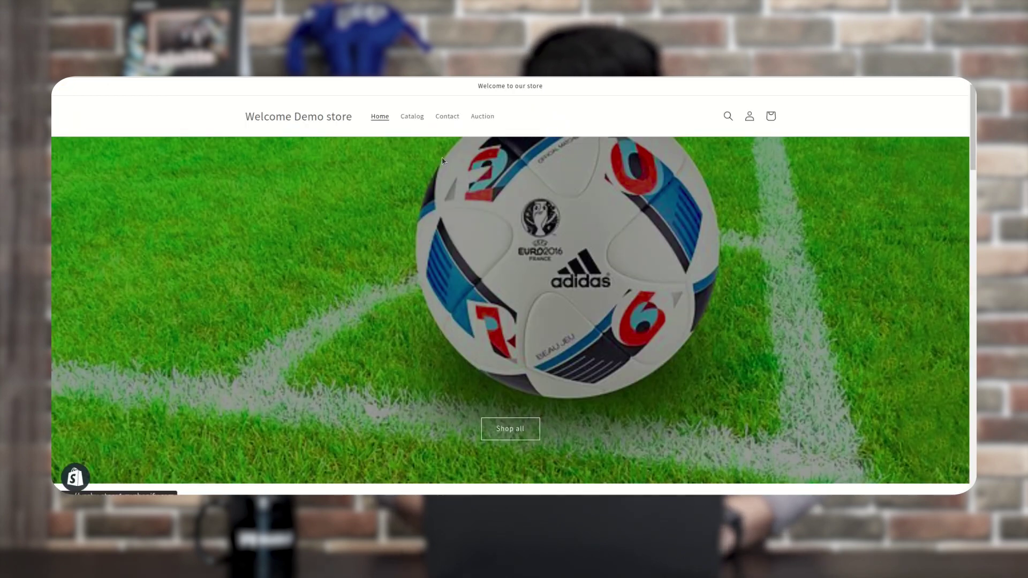
Open the store's Auction page listing Sunset painting at a USD 10.00 start bid.
scroll(416, 281, "down", 2)
scroll(416, 284, "up", 2)
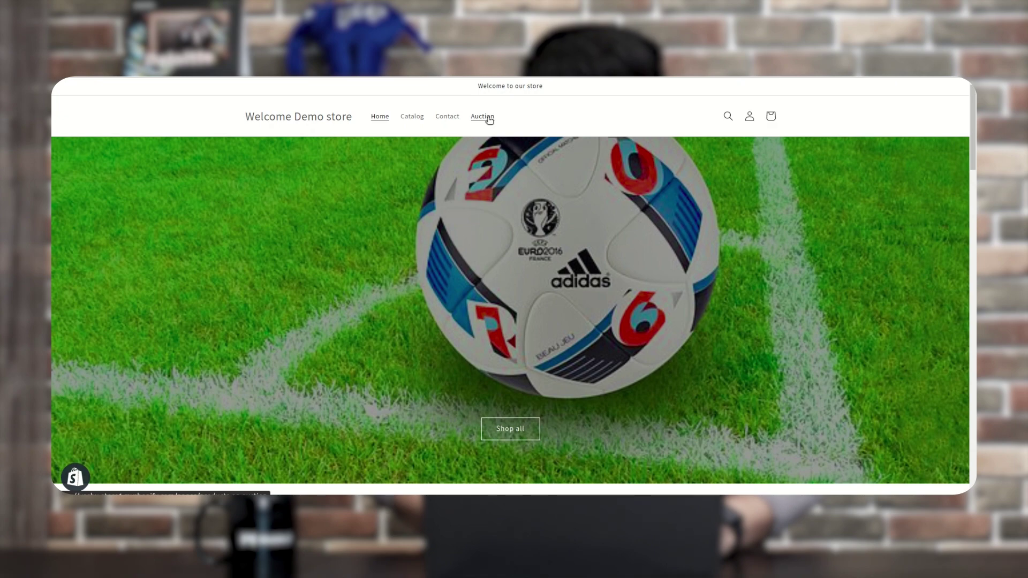
left_click(489, 118)
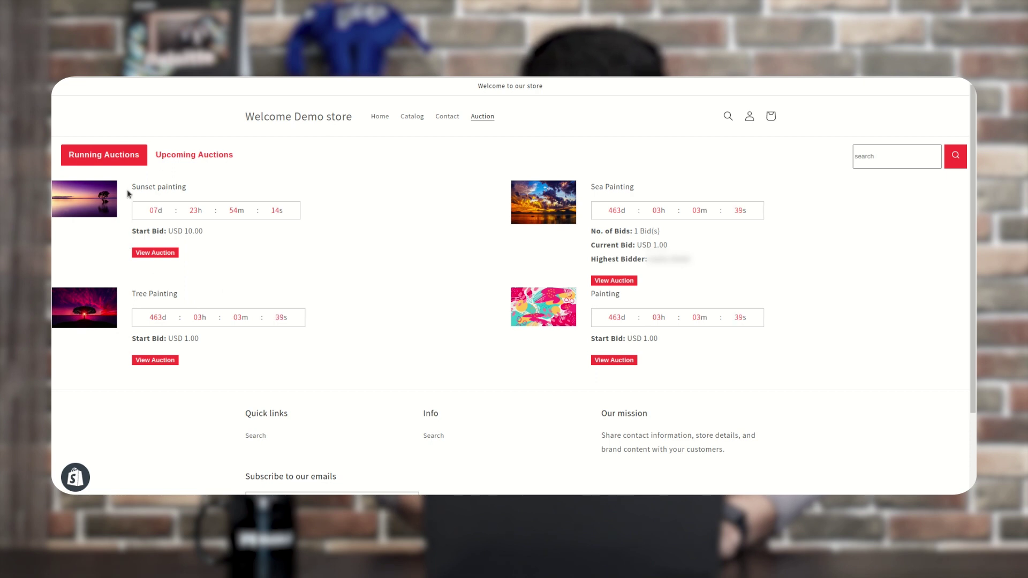
Open Sunset painting's auction and find its bid panel: USD 10.00 minimum, no bids.
left_click(151, 188)
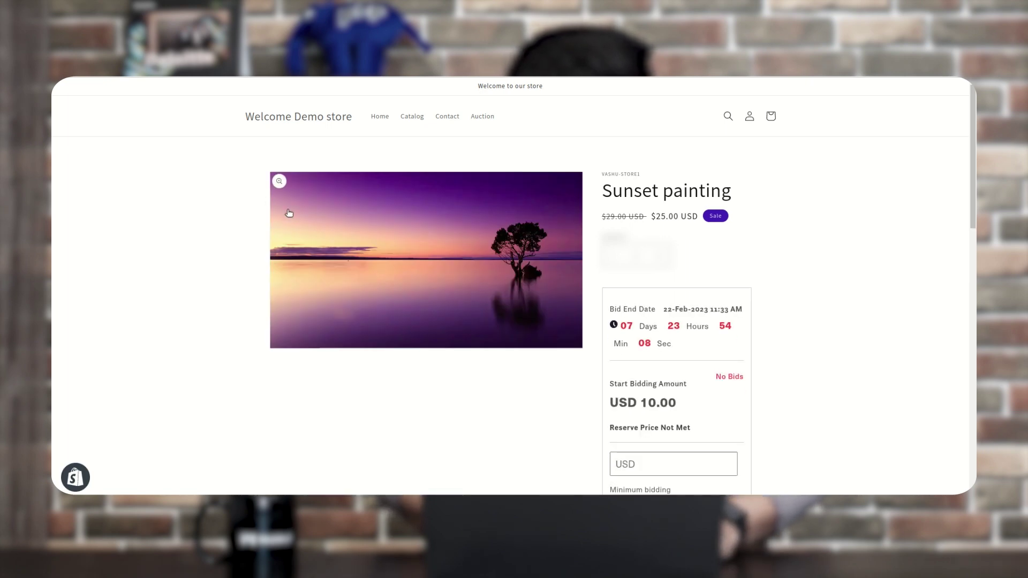
scroll(744, 260, "down", 5)
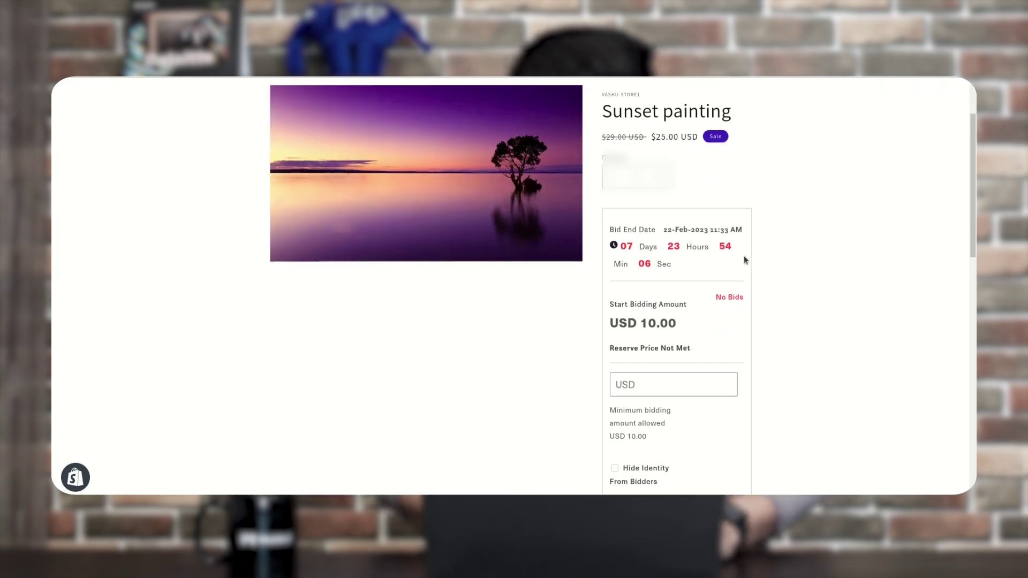
scroll(744, 260, "down", 2)
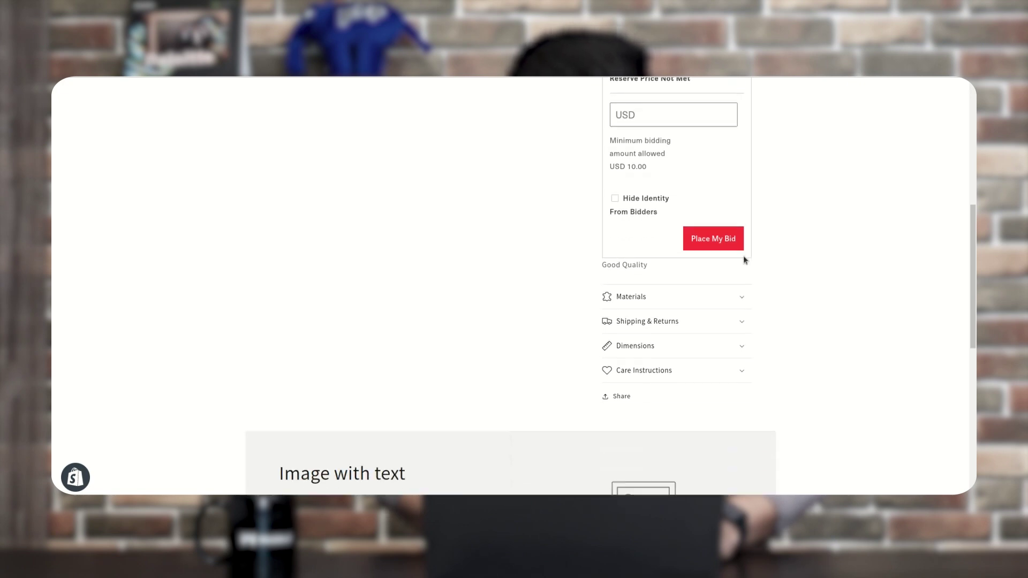
scroll(744, 261, "up", 1)
scroll(744, 260, "up", 4)
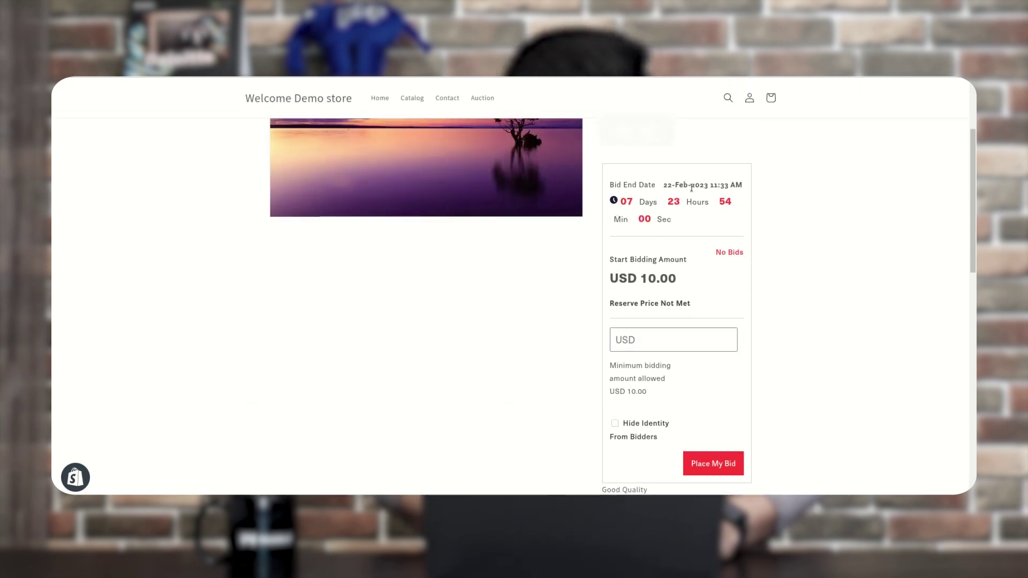
scroll(697, 190, "down", 1)
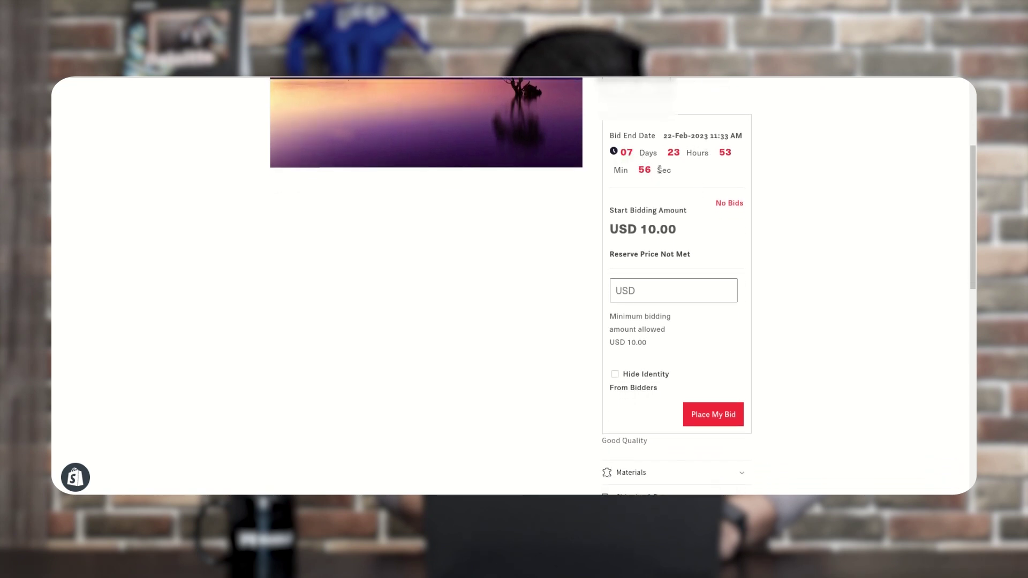
scroll(693, 177, "down", 1)
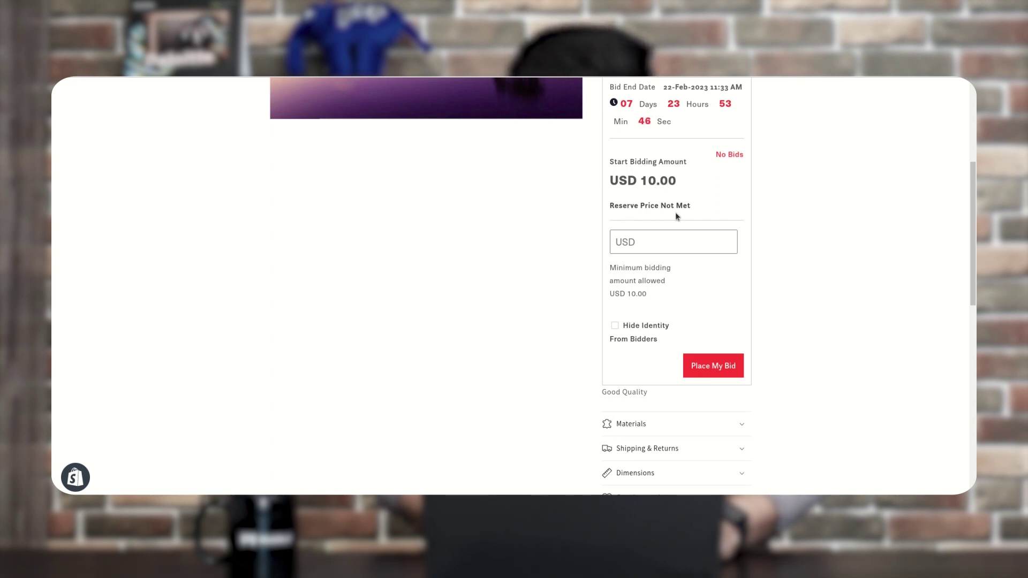
scroll(710, 210, "down", 1)
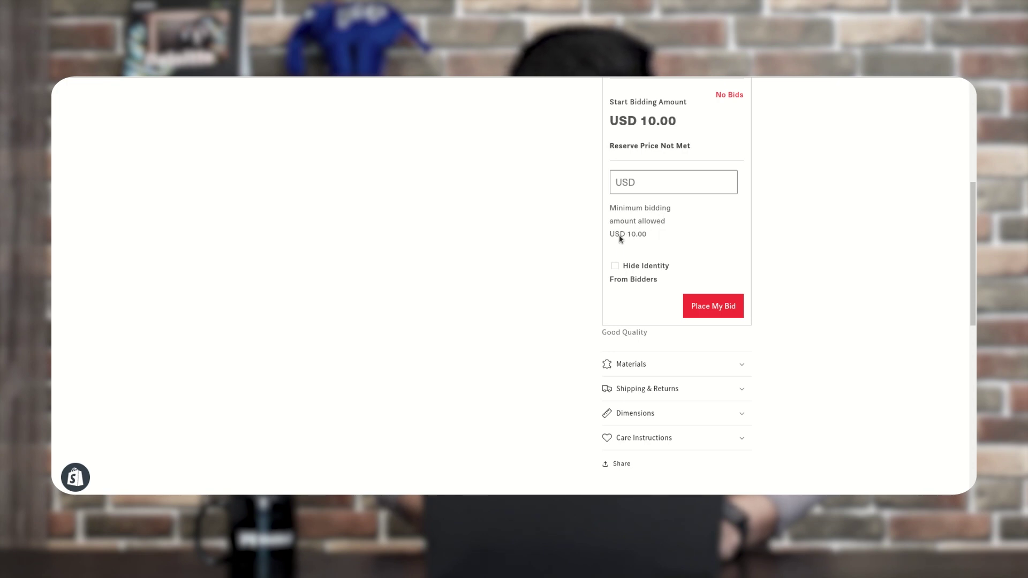
scroll(687, 232, "down", 1)
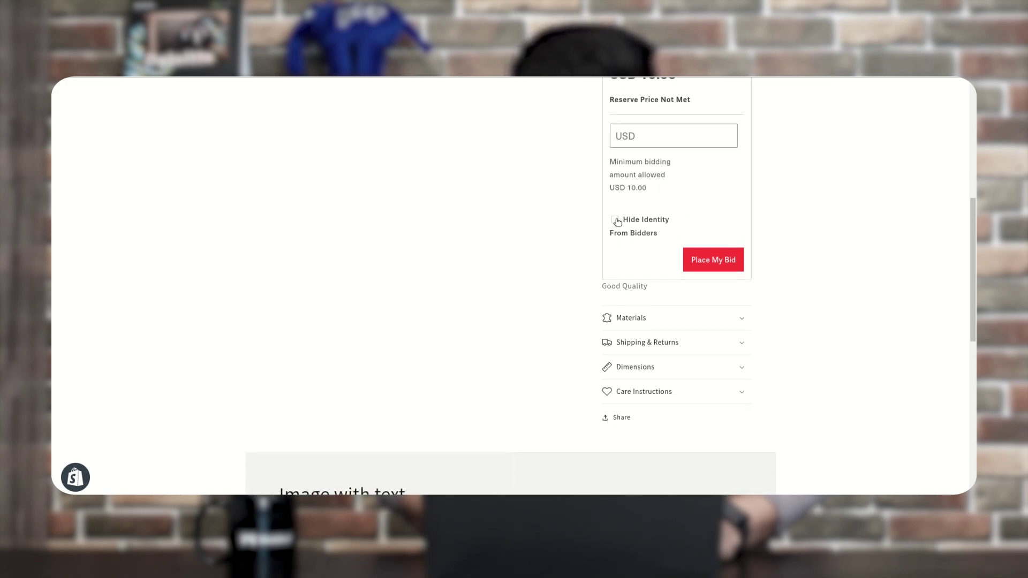
scroll(687, 230, "down", 1)
scroll(688, 229, "up", 1)
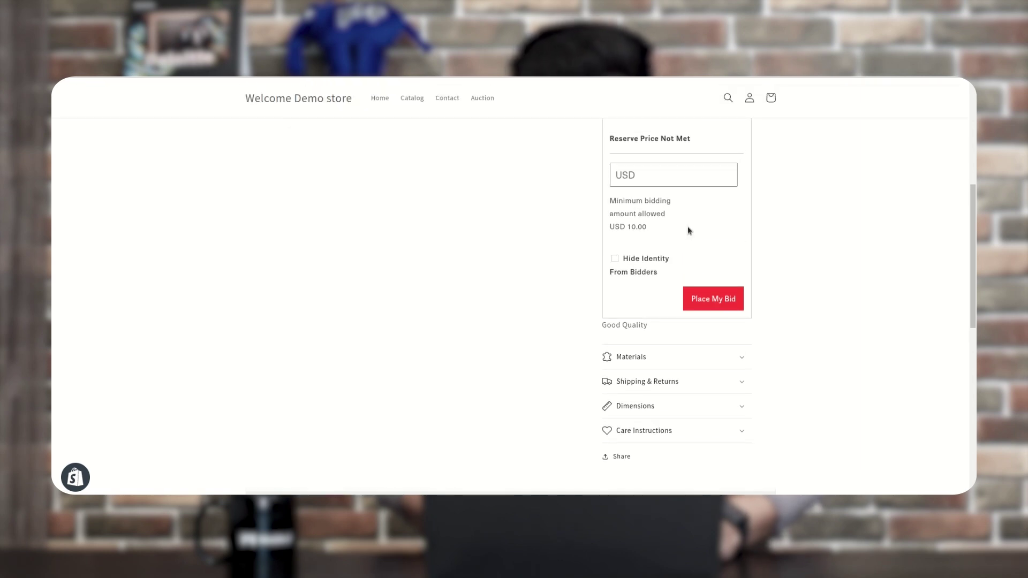
Bid USD 20 on Sunset painting and confirm the bid.
left_click(668, 175)
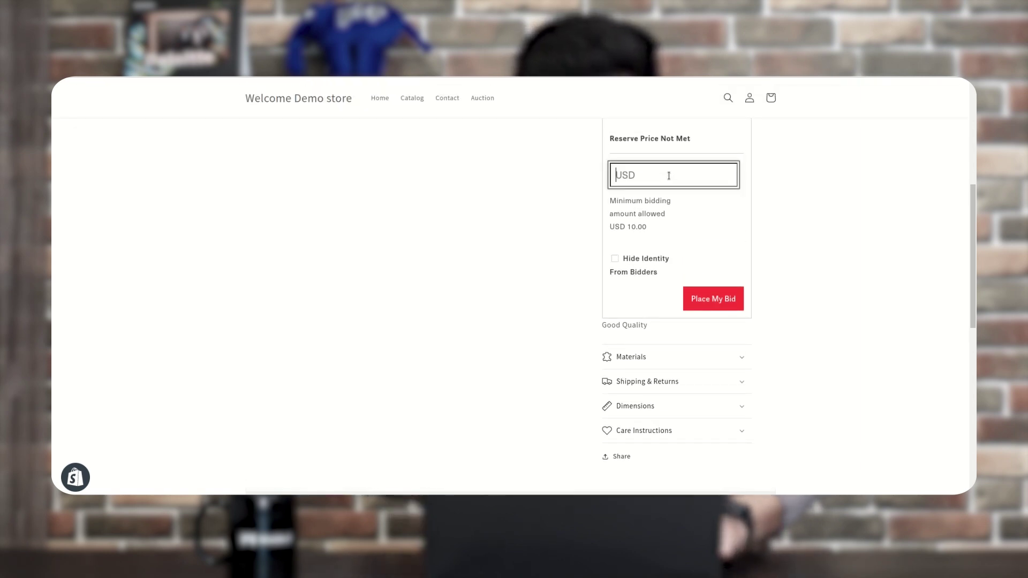
type("20")
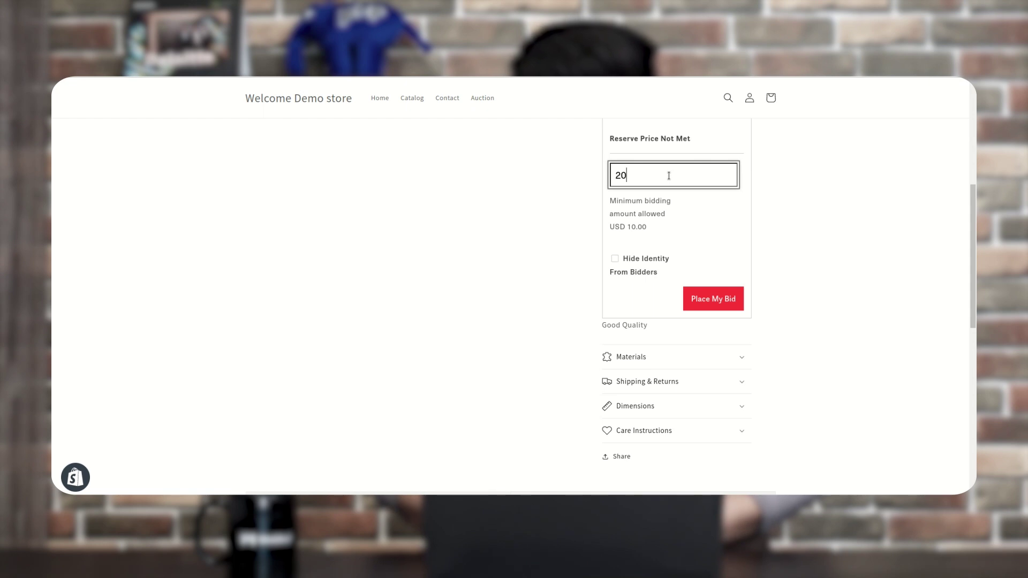
left_click(712, 298)
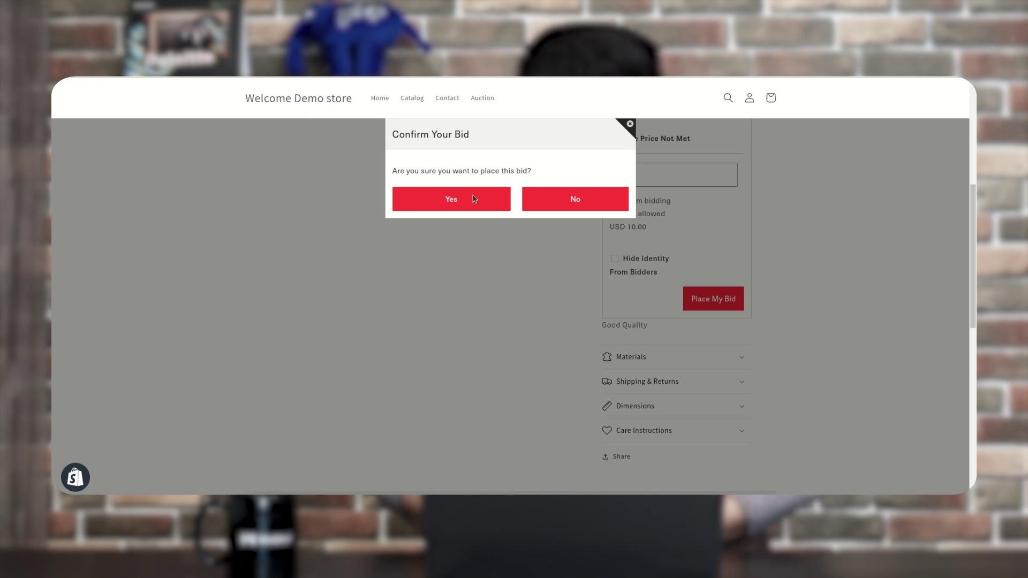
left_click(473, 199)
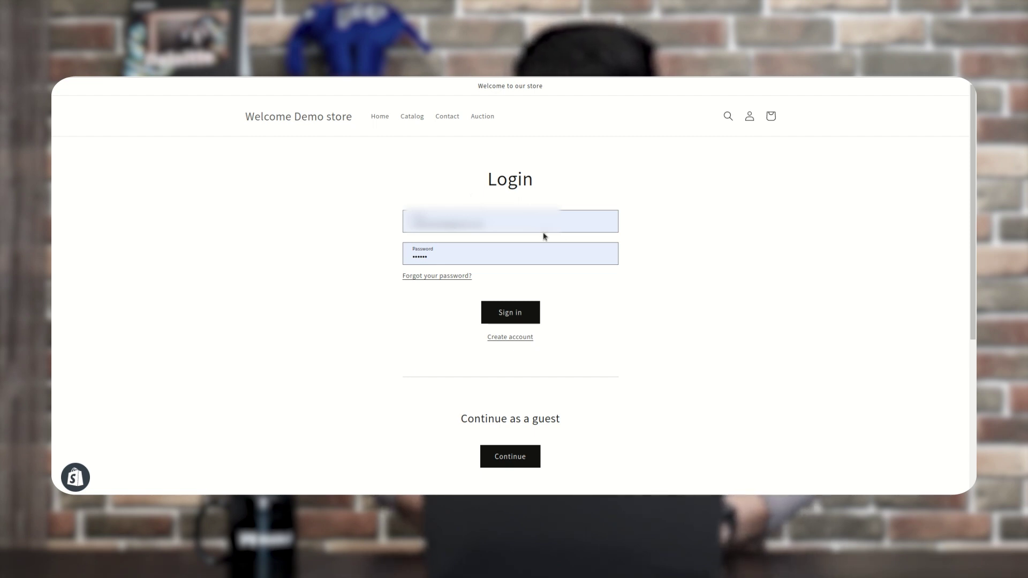
Sign in to the customer account and check that USD 20.00 is now the current bid.
scroll(605, 293, "down", 2)
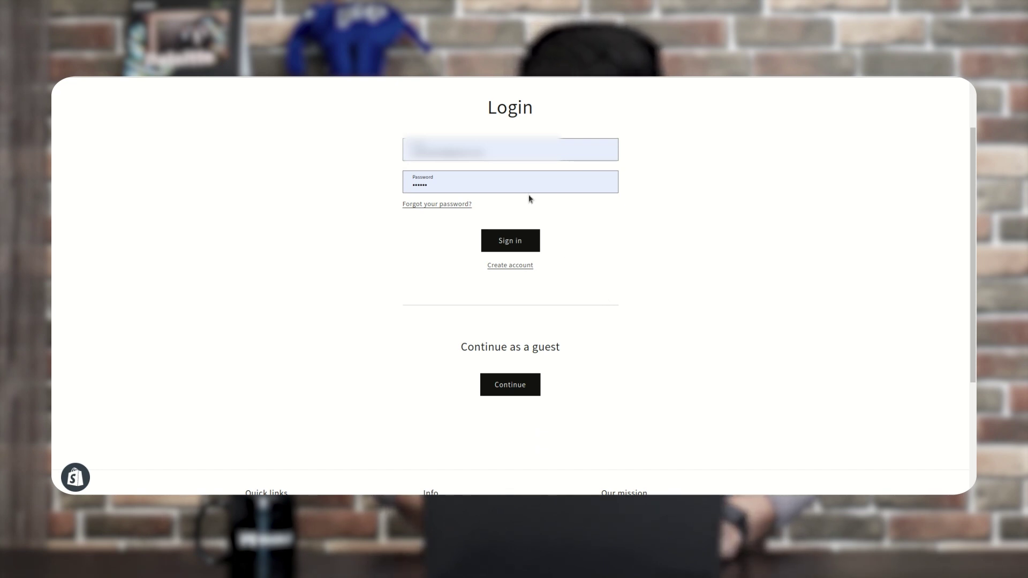
left_click(524, 245)
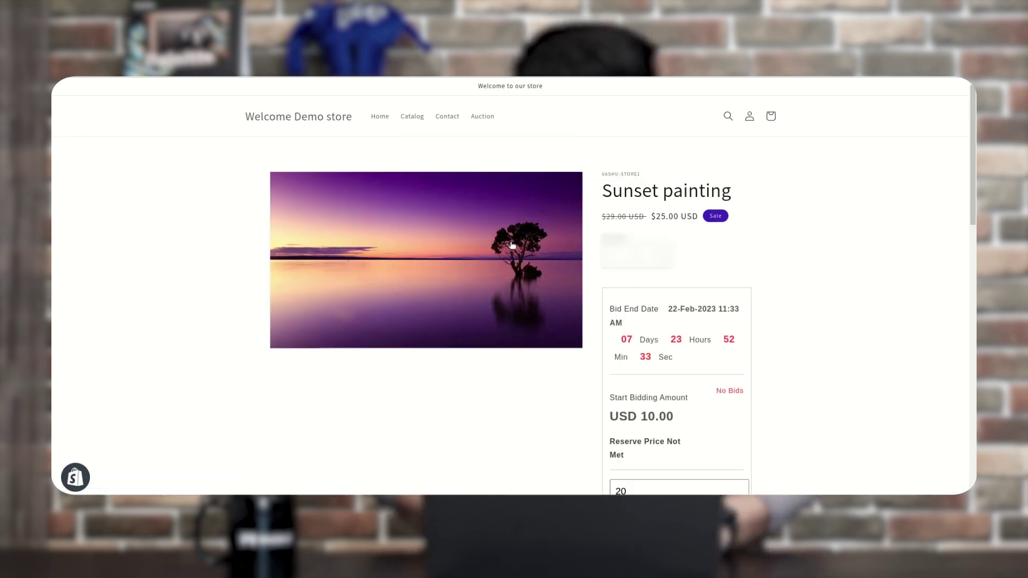
scroll(792, 289, "down", 1)
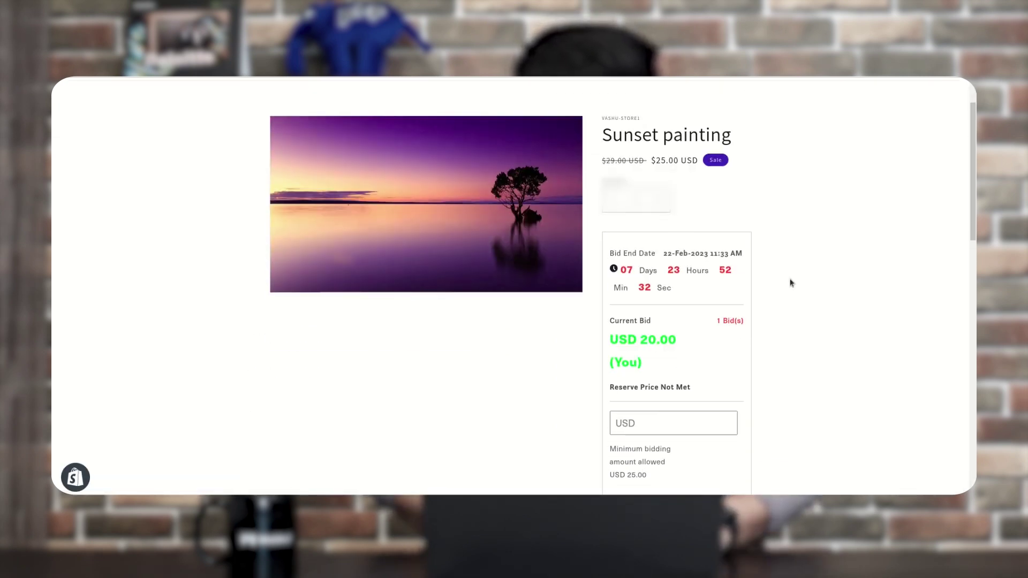
scroll(792, 283, "down", 5)
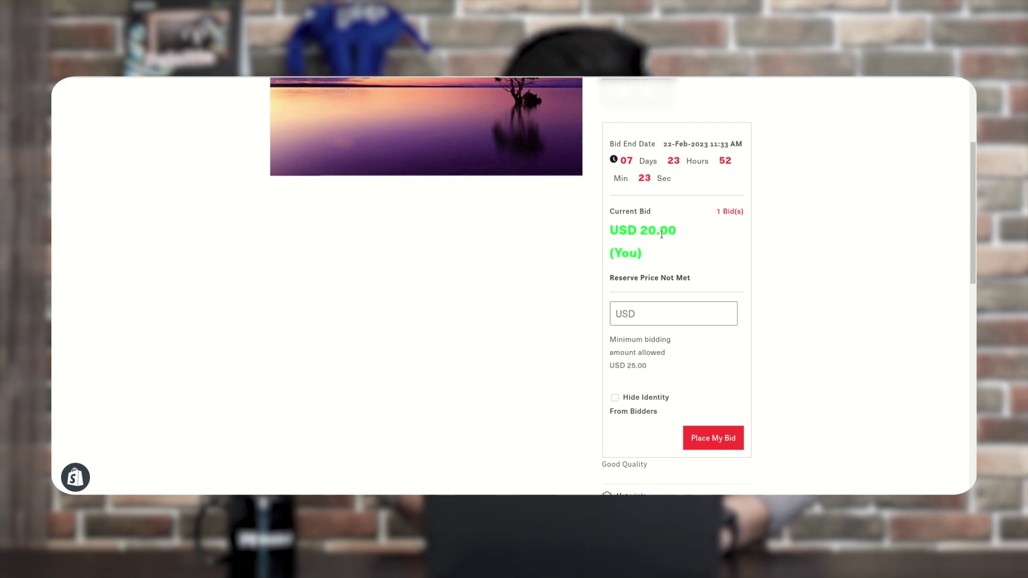
scroll(711, 256, "down", 1)
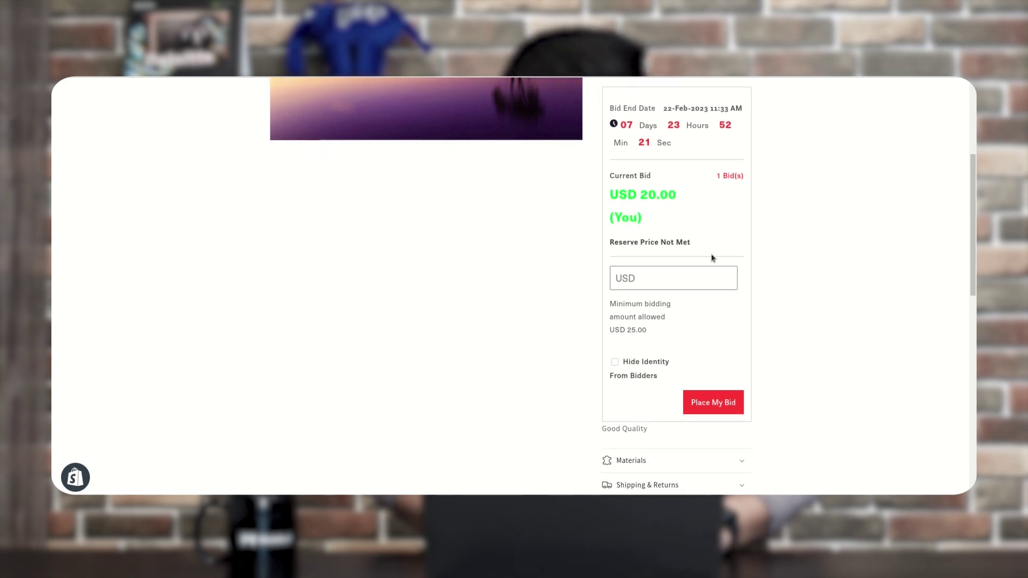
Place and confirm a higher USD 25 bid on Sunset painting.
left_click(651, 278)
type("25")
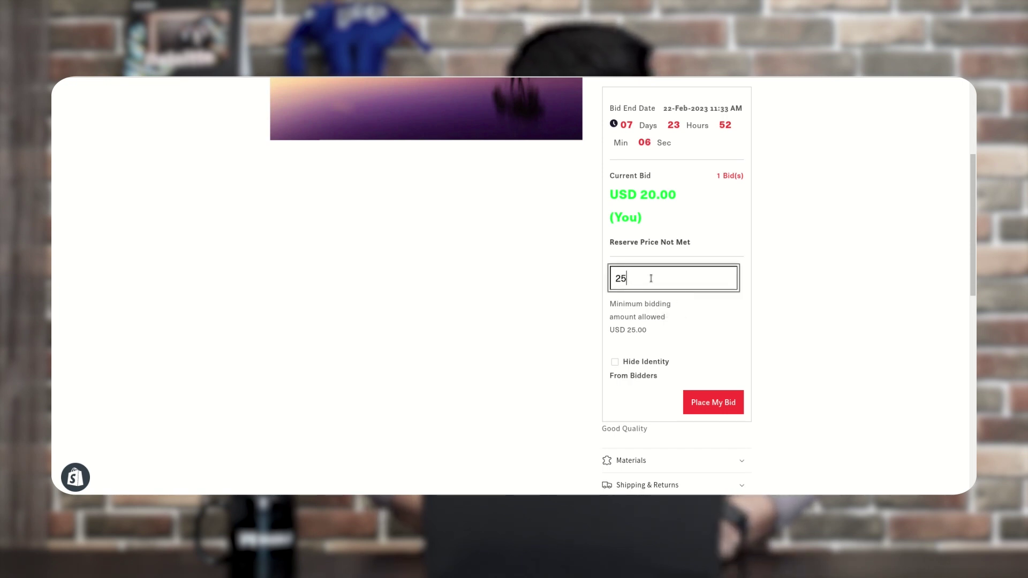
left_click(721, 403)
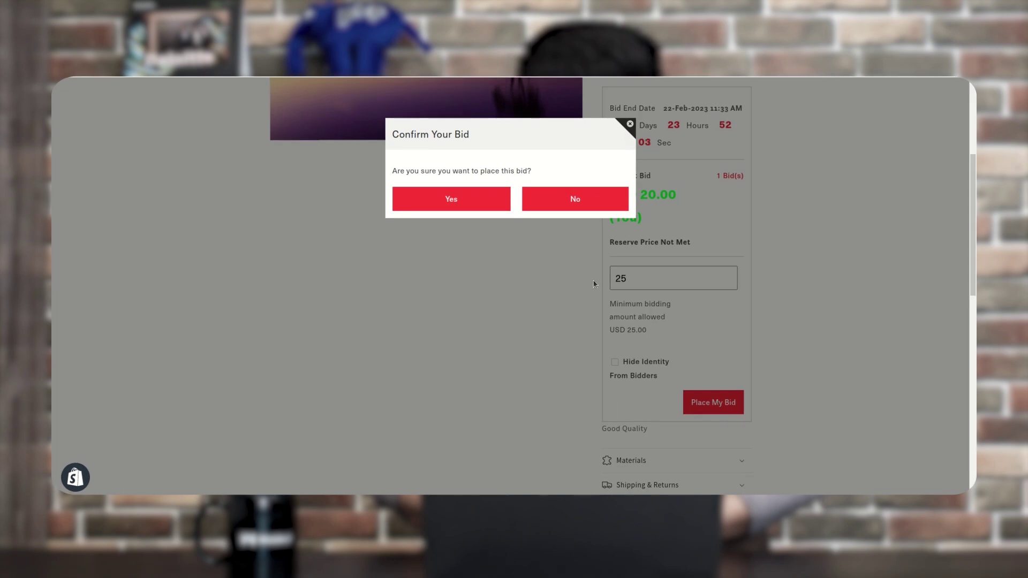
left_click(485, 202)
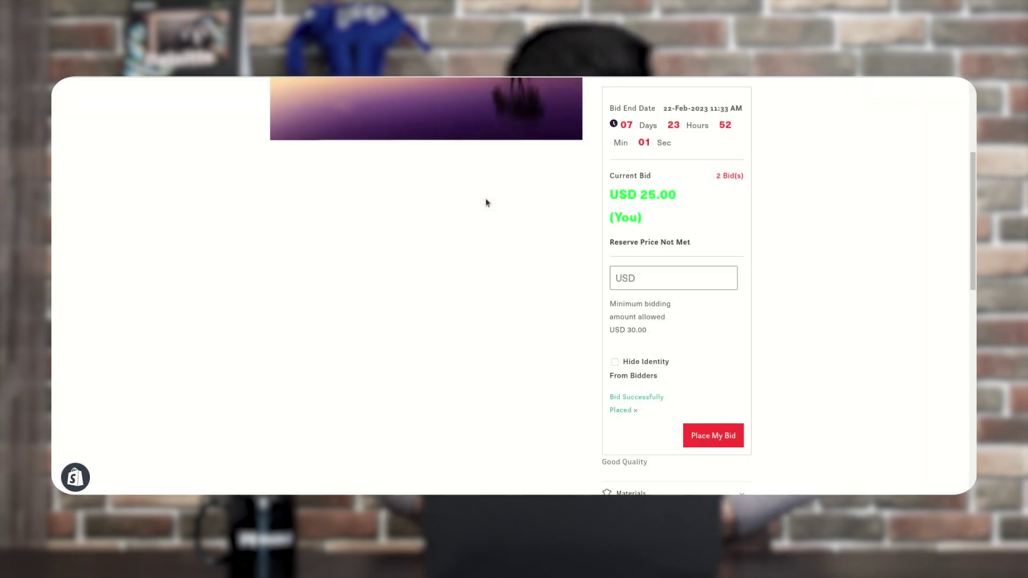